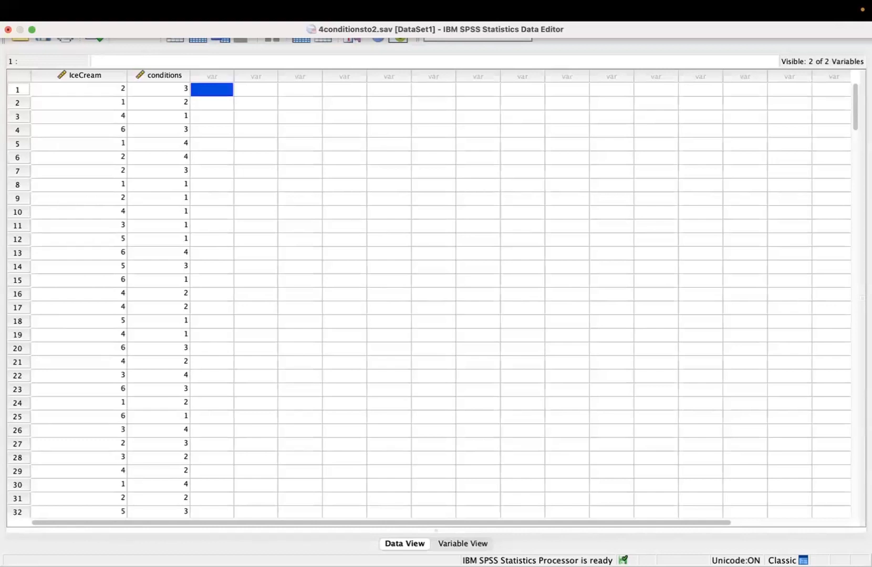
Examine the value labels defined for the conditions variable
left_click(170, 78)
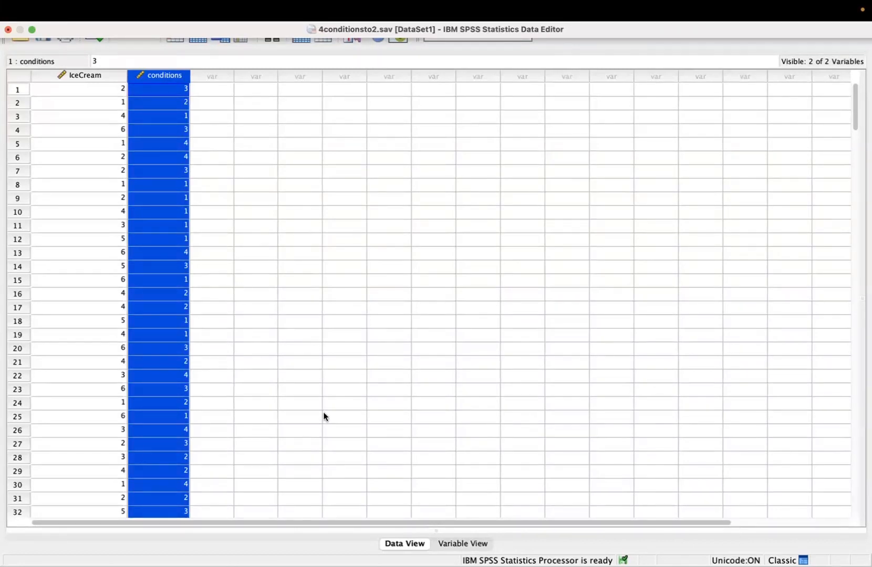
left_click(451, 546)
left_click(441, 87)
left_click(455, 85)
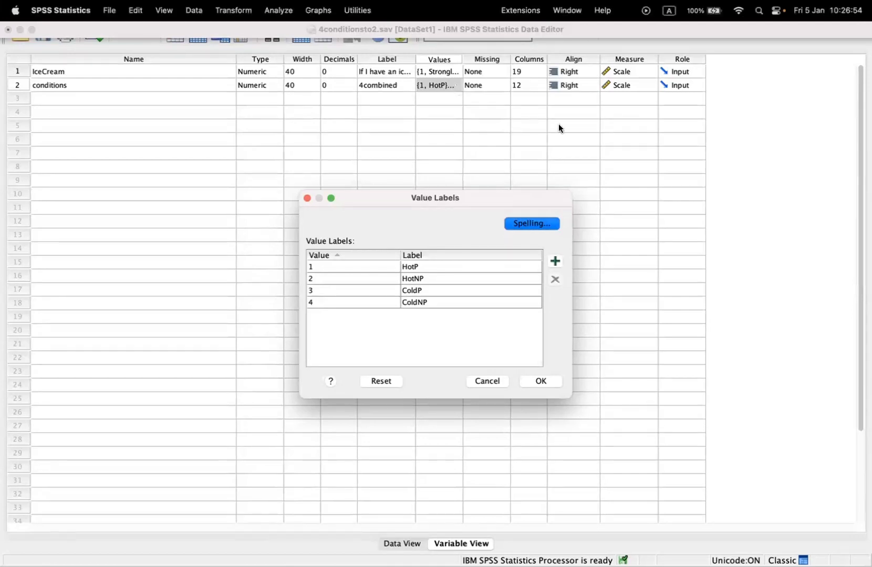
left_click(306, 198)
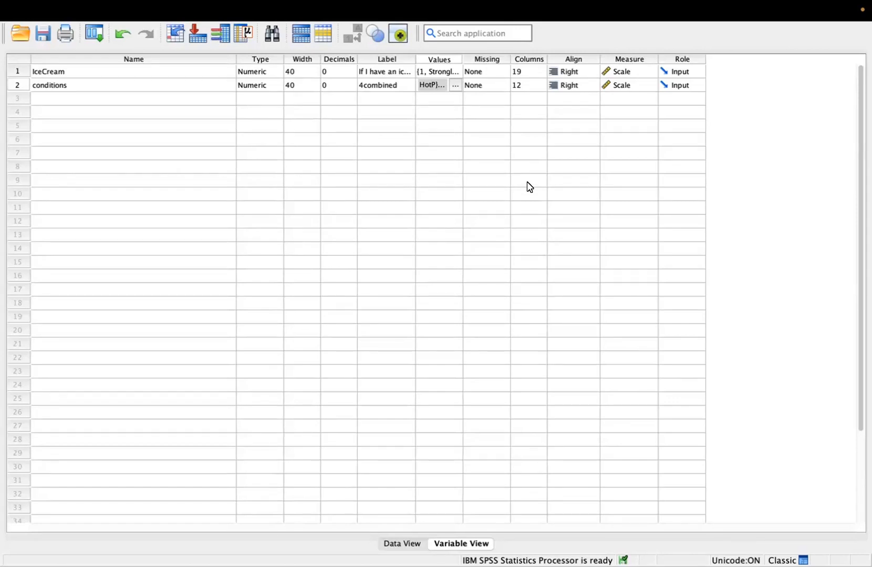
Set up a recode into different variables, listing variables by name and using conditions as the input variable
mouse_move(82, 10)
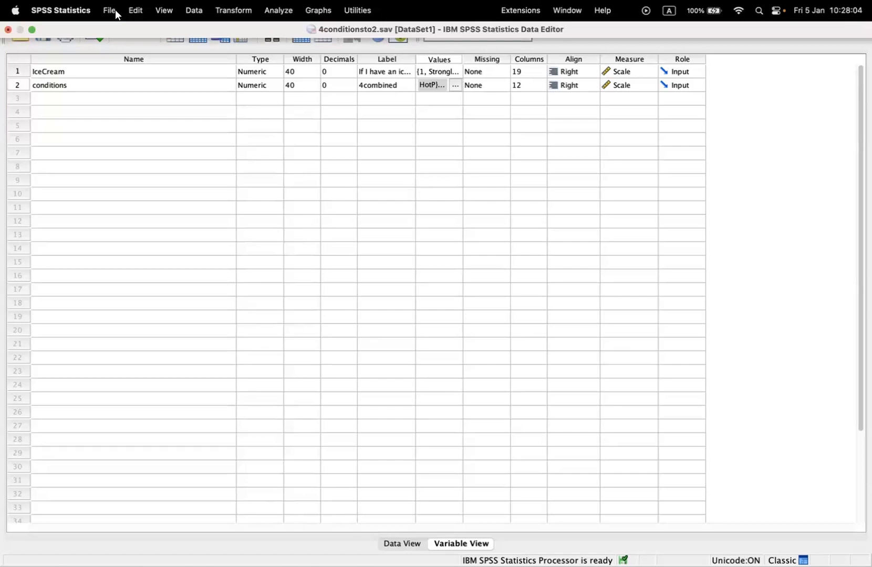
left_click(222, 10)
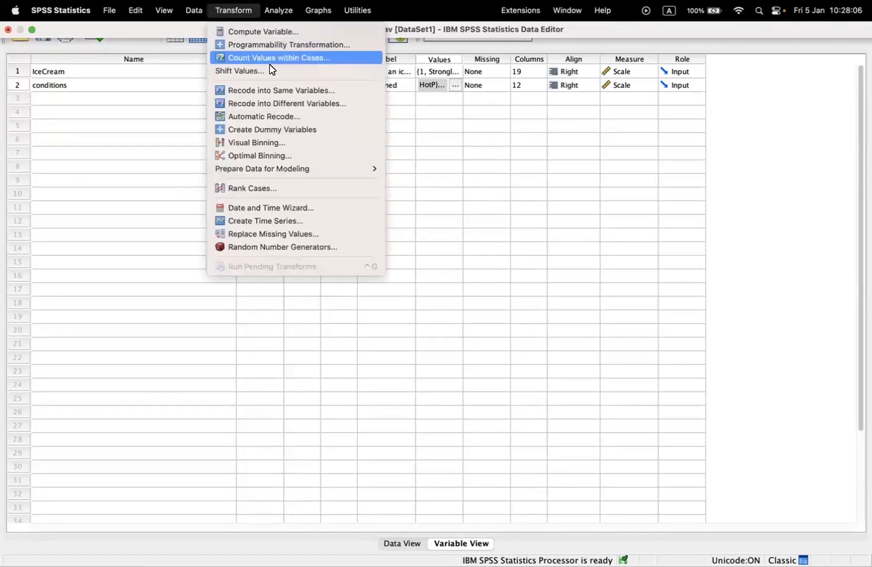
left_click(280, 103)
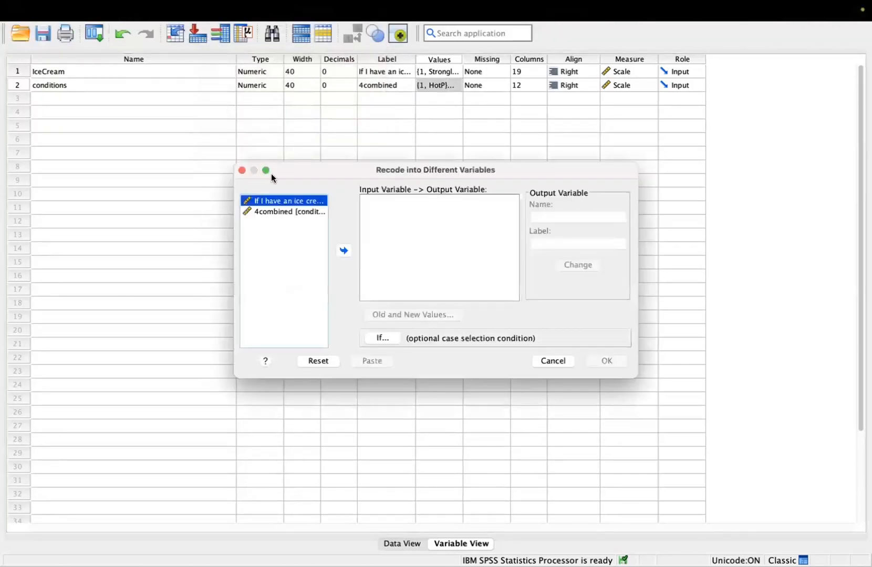
right_click(272, 210)
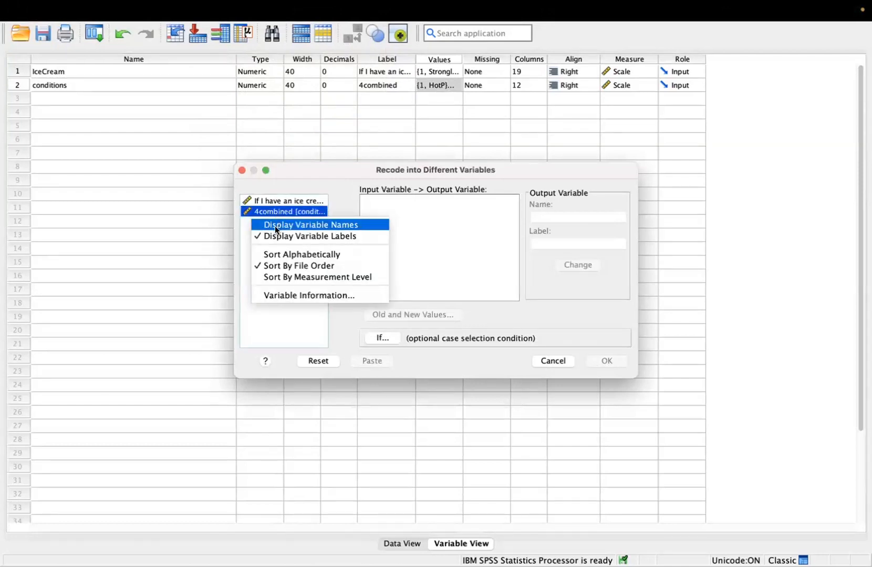
left_click(274, 226)
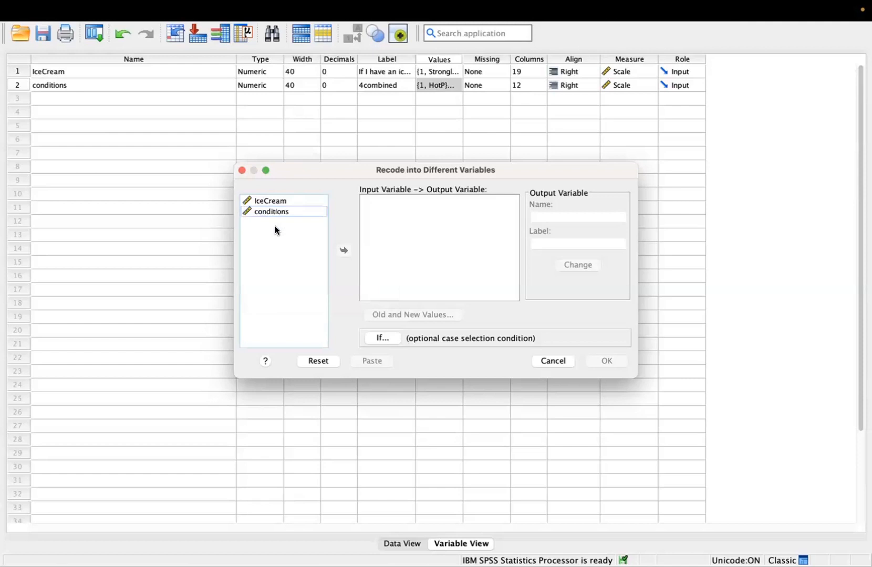
left_click(290, 211)
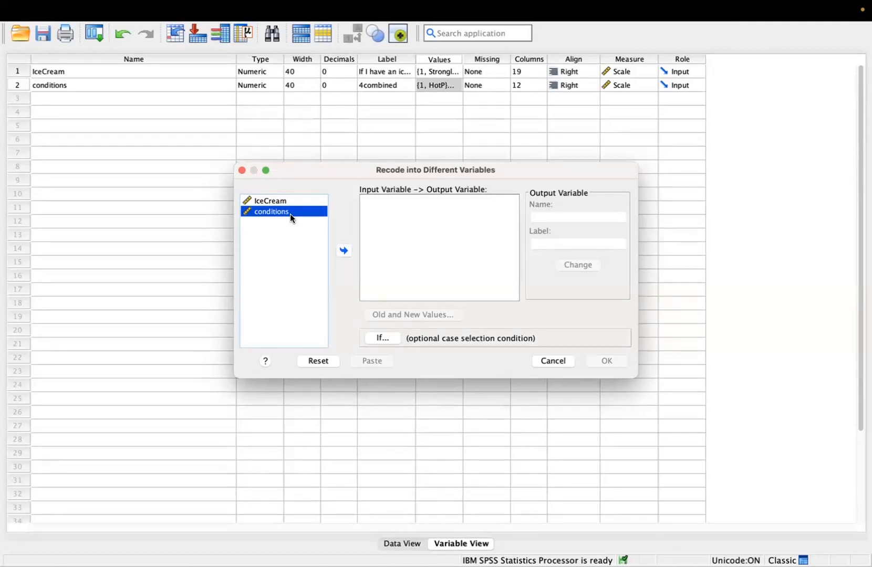
left_click(344, 250)
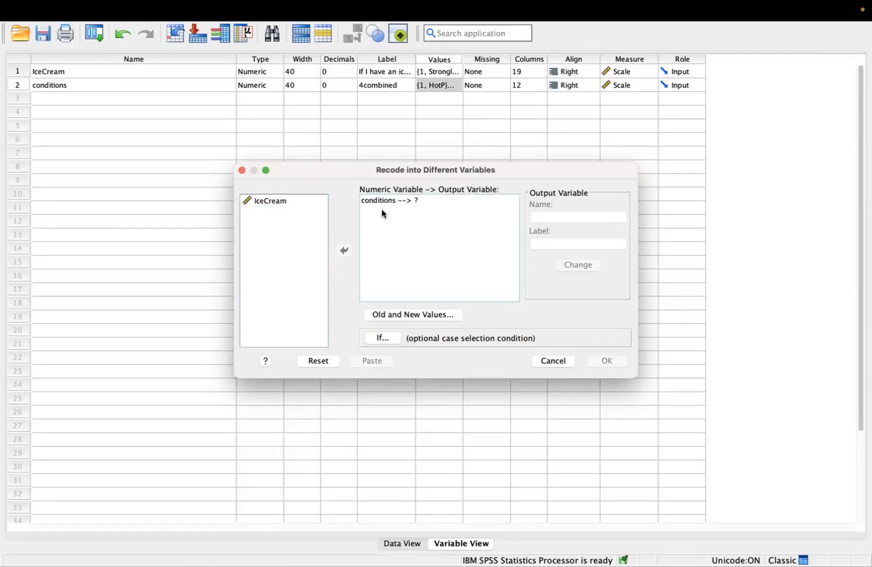
Name the output variable for conditions Weather and apply the name
left_click(412, 200)
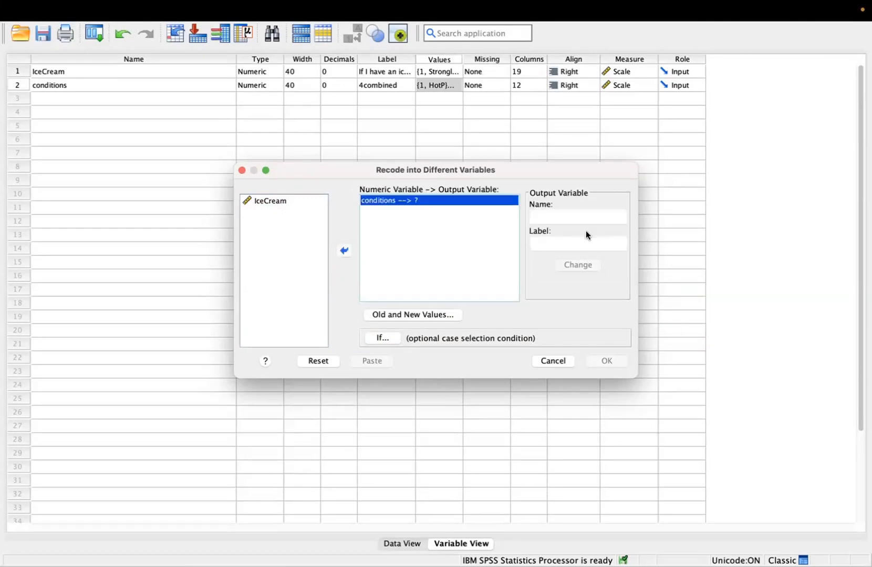
left_click(591, 218)
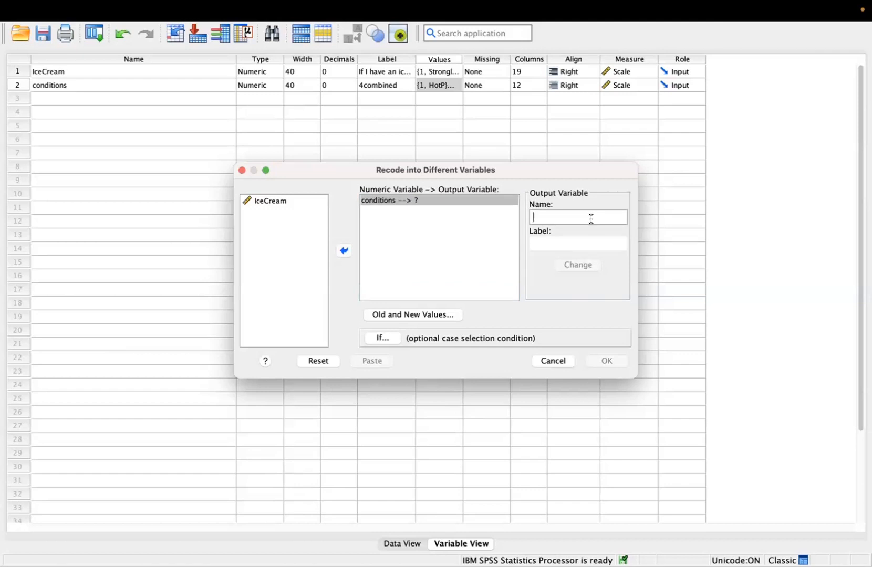
type("Weather")
left_click(571, 265)
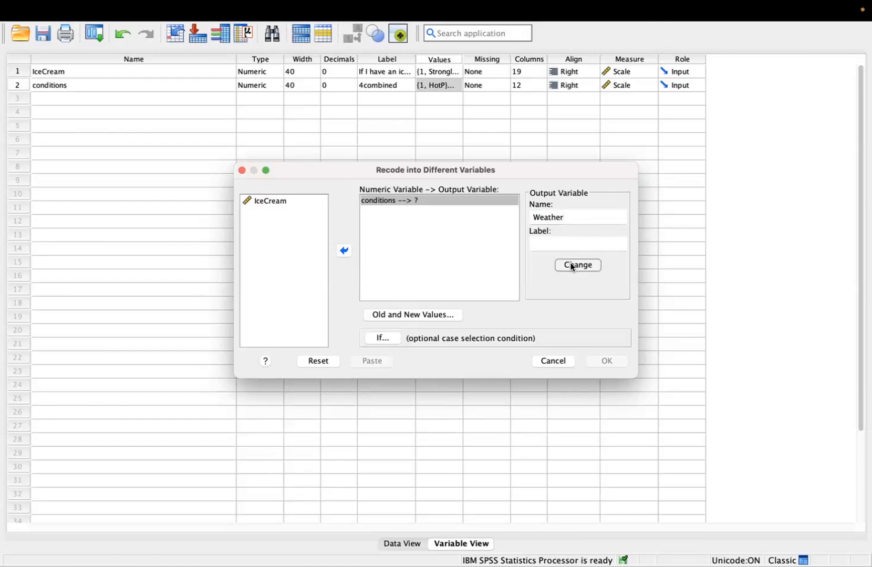
Define the recoding of old values 1 and 2 into new value 0 for Weather
left_click(436, 314)
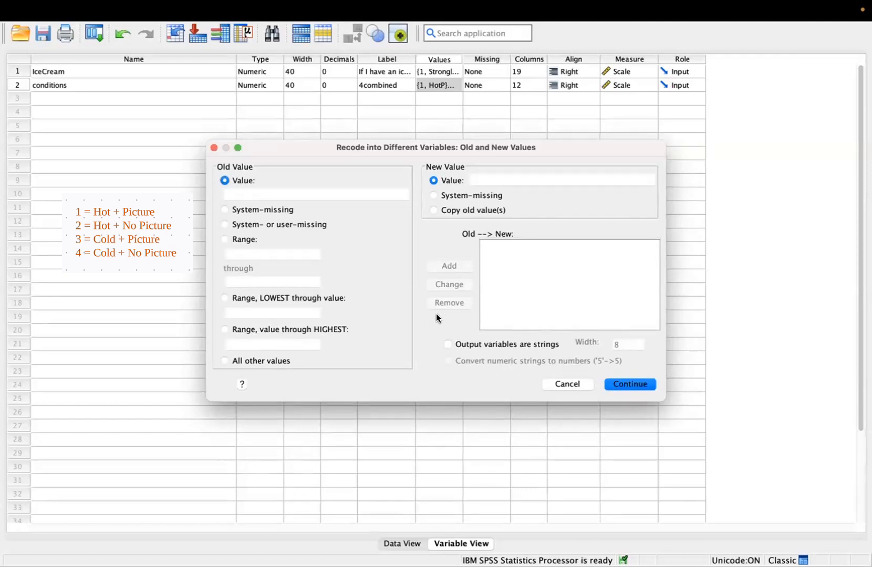
left_click(379, 192)
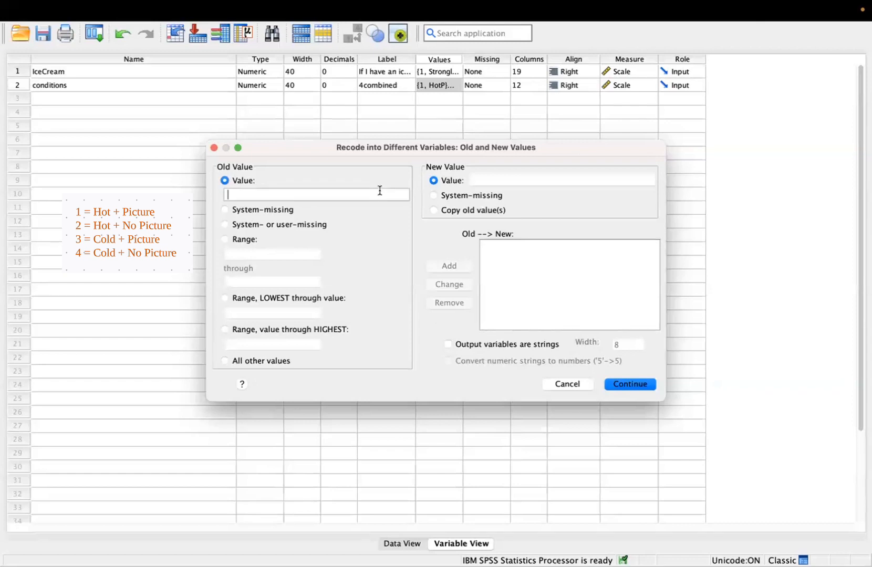
type("1")
left_click(495, 181)
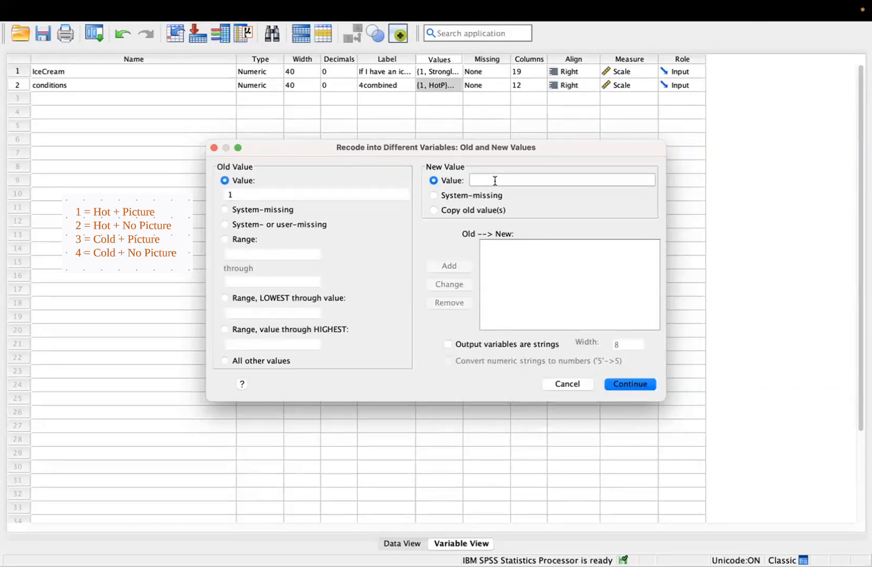
type("0")
left_click(451, 266)
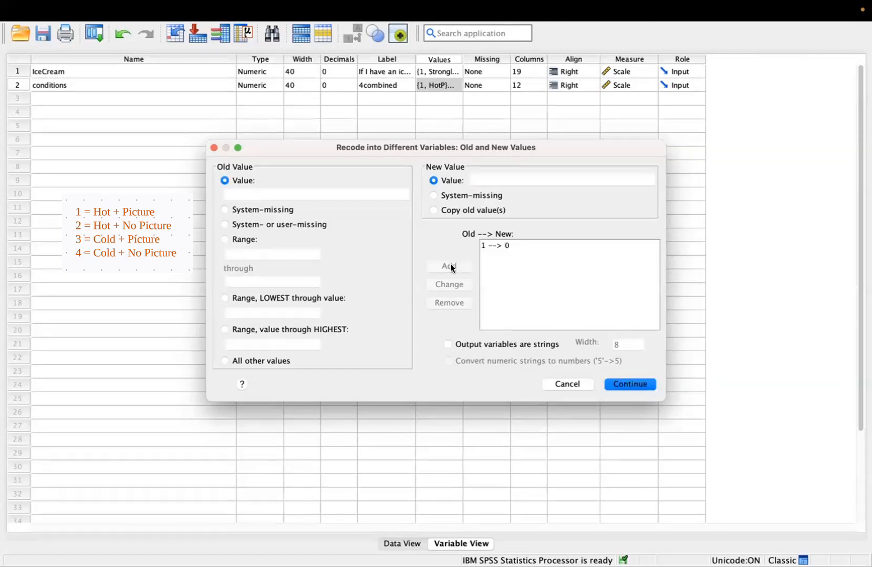
left_click(336, 195)
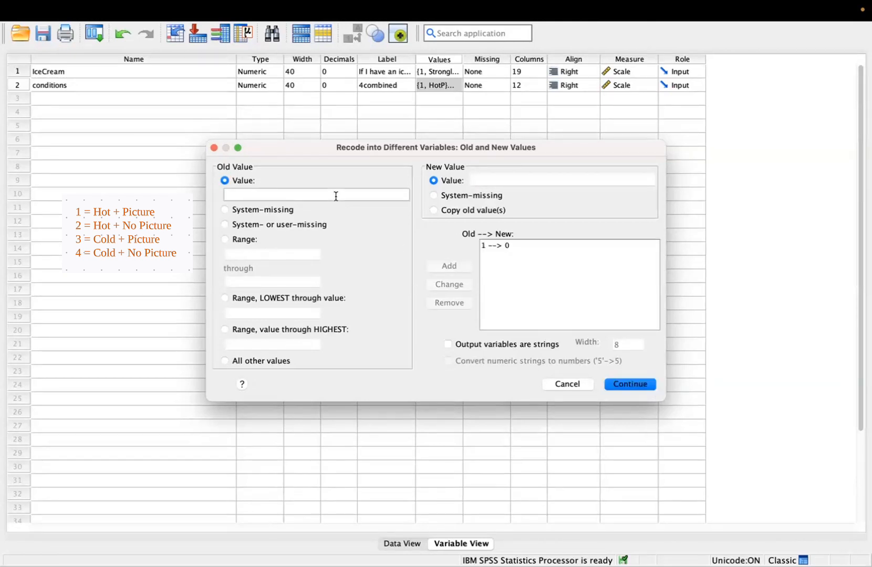
type("2")
left_click(485, 179)
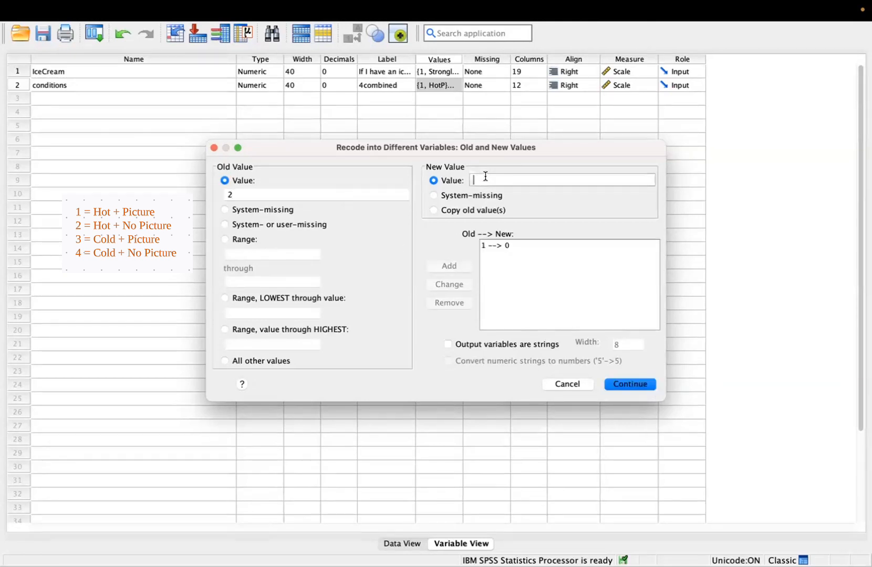
type("0")
left_click(449, 266)
Recode old values 3 and 4 into new value 1 and accept the old and new value mappings
left_click(281, 196)
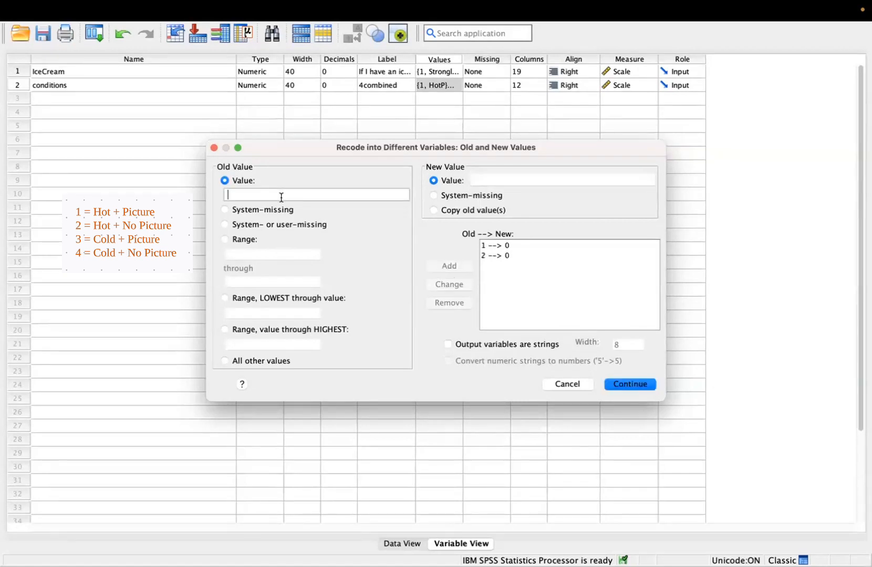
type("3")
left_click(528, 180)
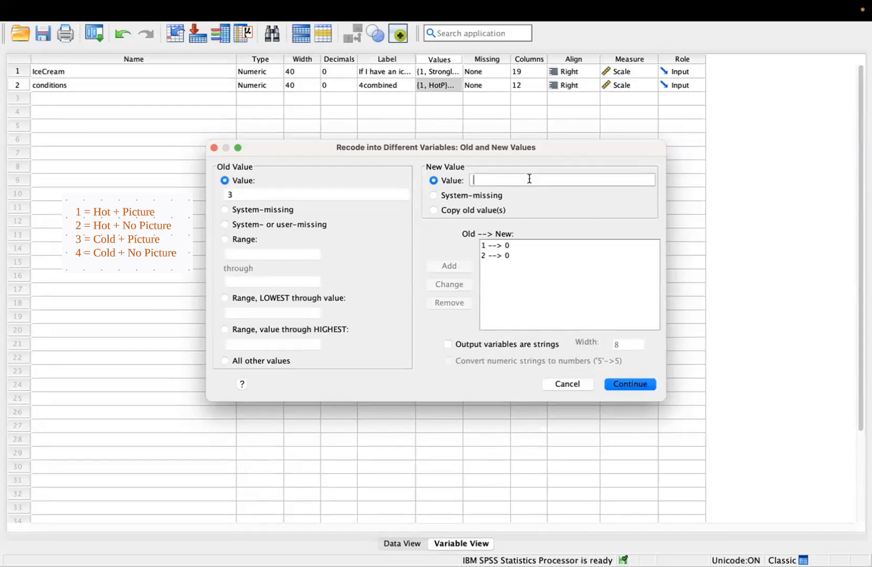
type("1")
left_click(451, 266)
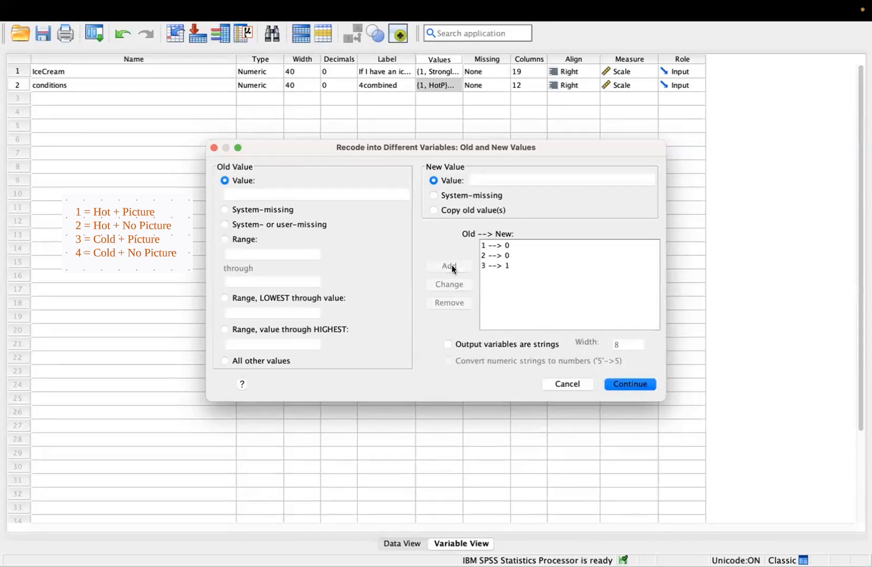
left_click(315, 195)
type("4")
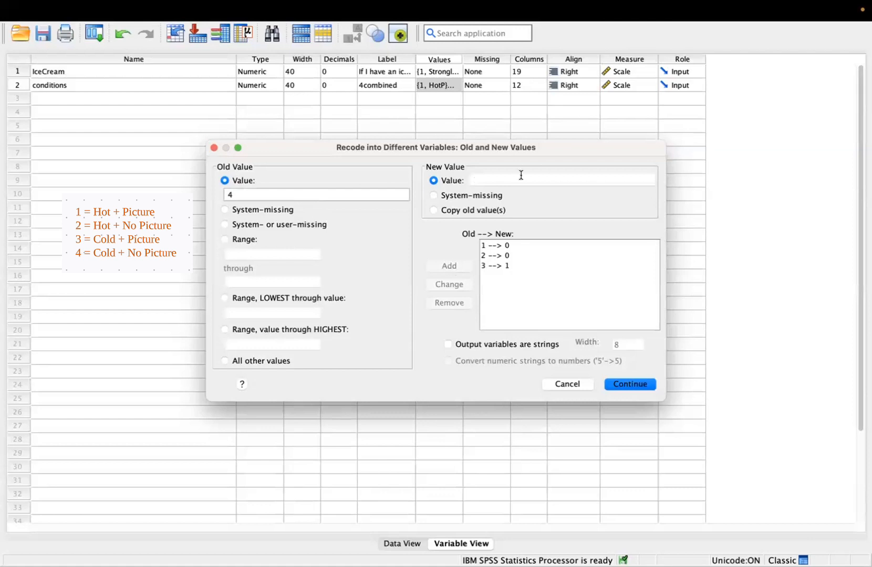
left_click(521, 178)
type("1")
left_click(451, 267)
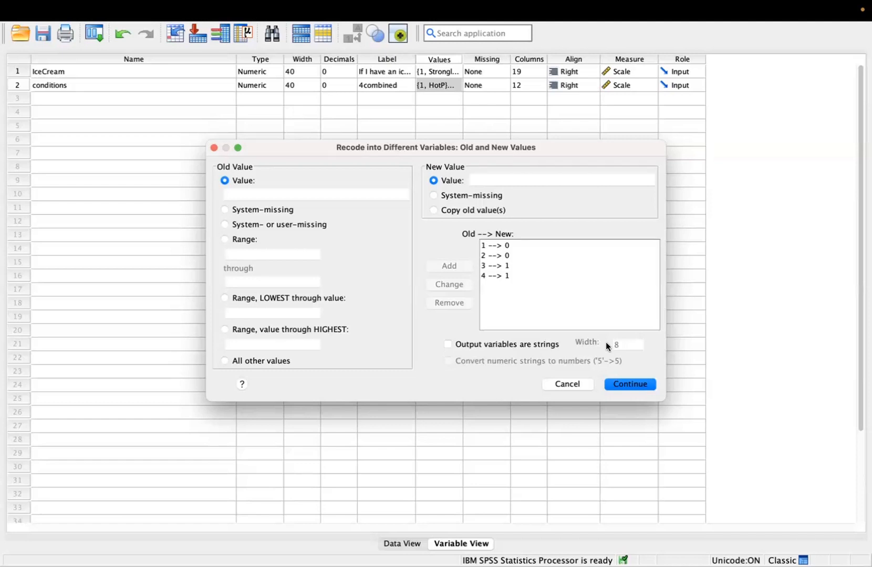
left_click(533, 240)
left_click(642, 383)
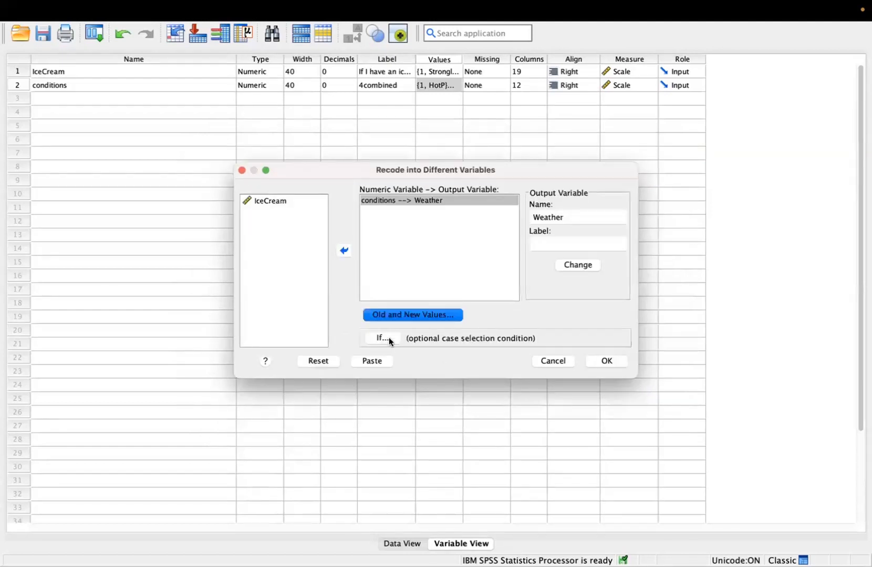
Paste the recode as syntax, run the RECODE and EXECUTE commands, and minimize the syntax window
left_click(370, 361)
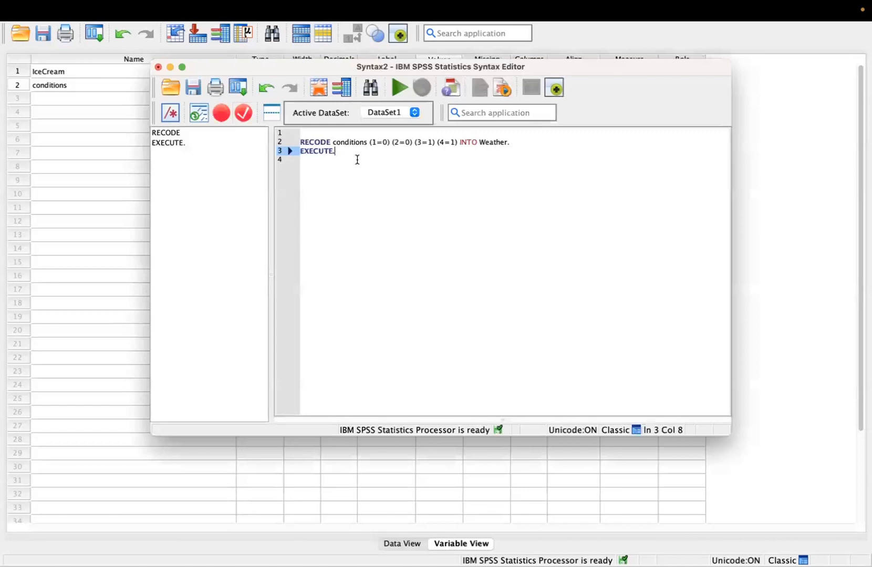
left_click(300, 141, "shift")
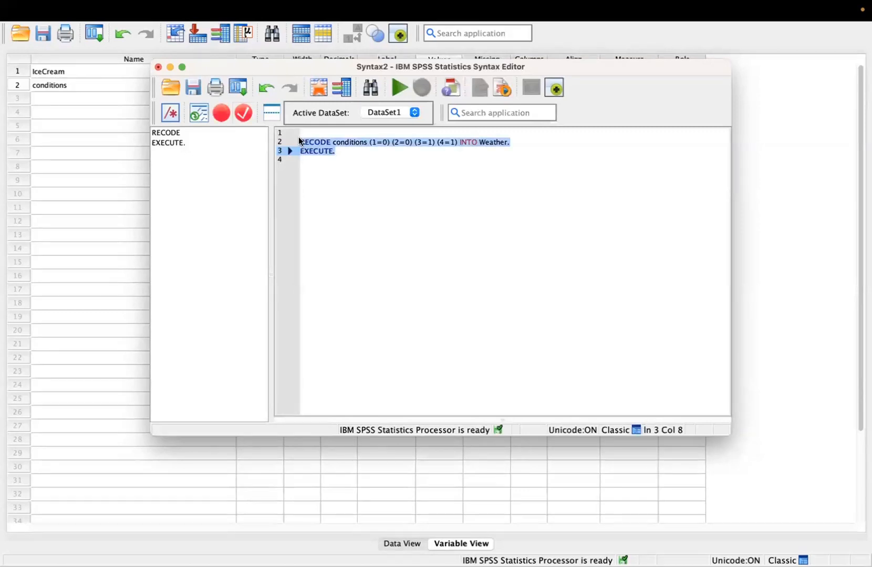
left_click(401, 91)
left_click(87, 128)
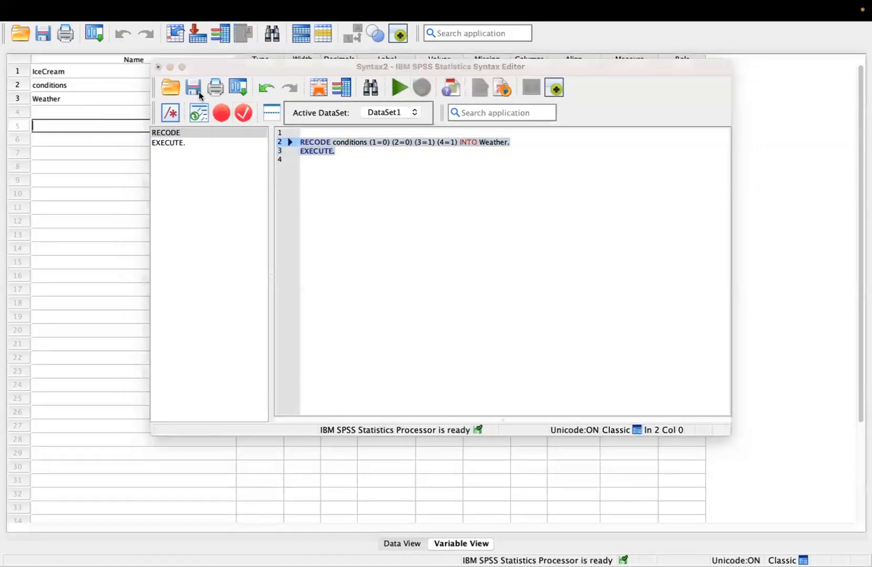
left_click(167, 67)
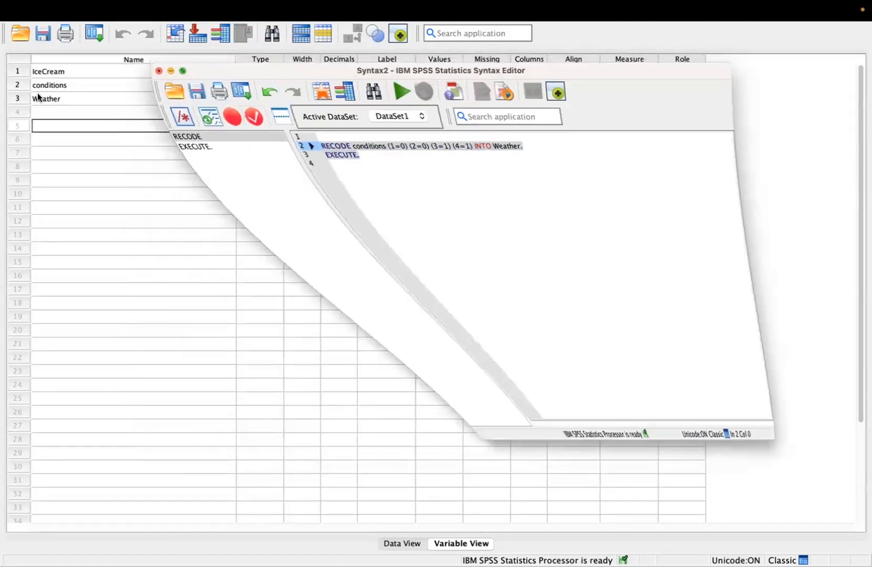
Add a value label to the Weather variable, assigning Hot to value 0
left_click(39, 96)
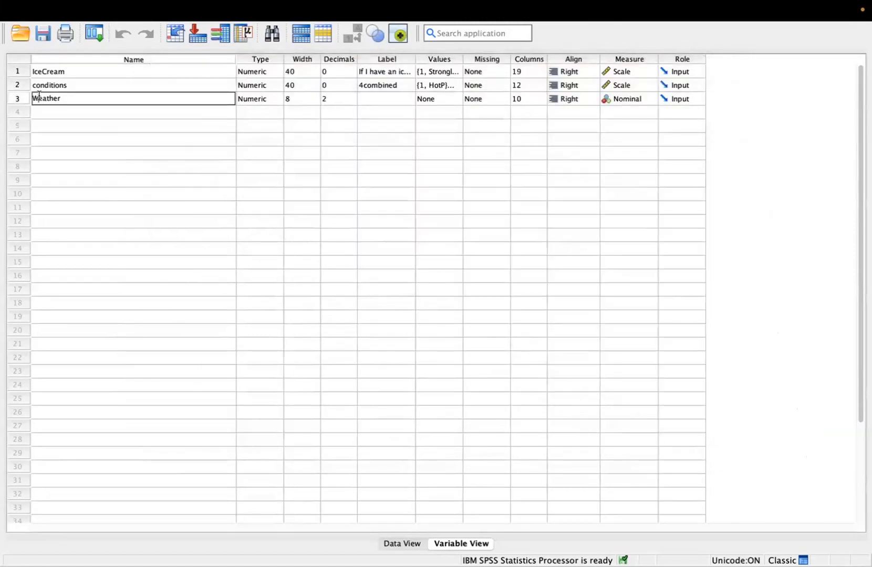
left_click(447, 99)
left_click(456, 99)
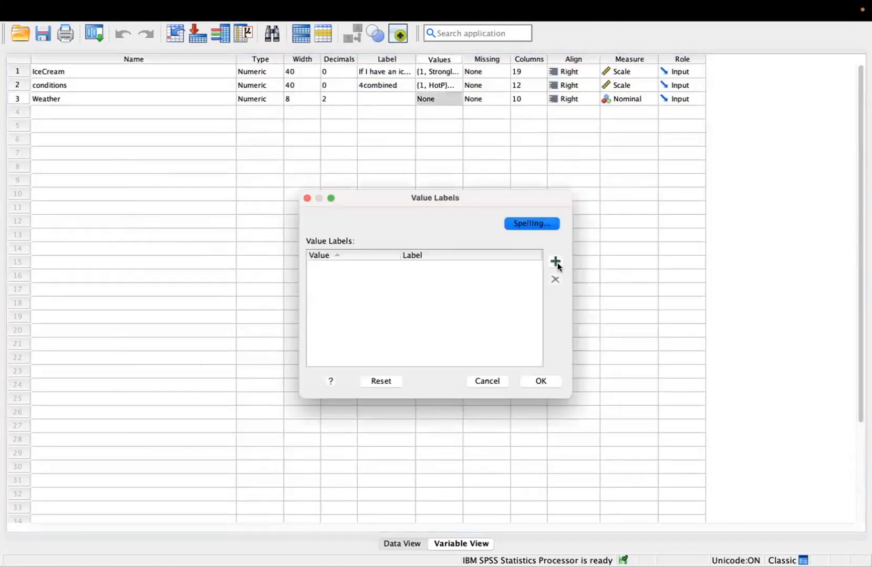
left_click(557, 262)
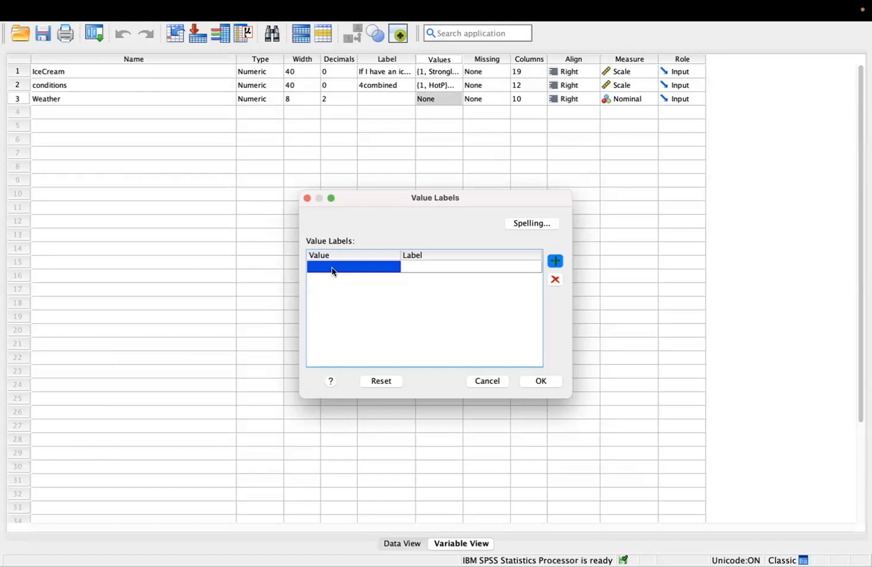
type("0")
left_click(408, 267)
type("Hot")
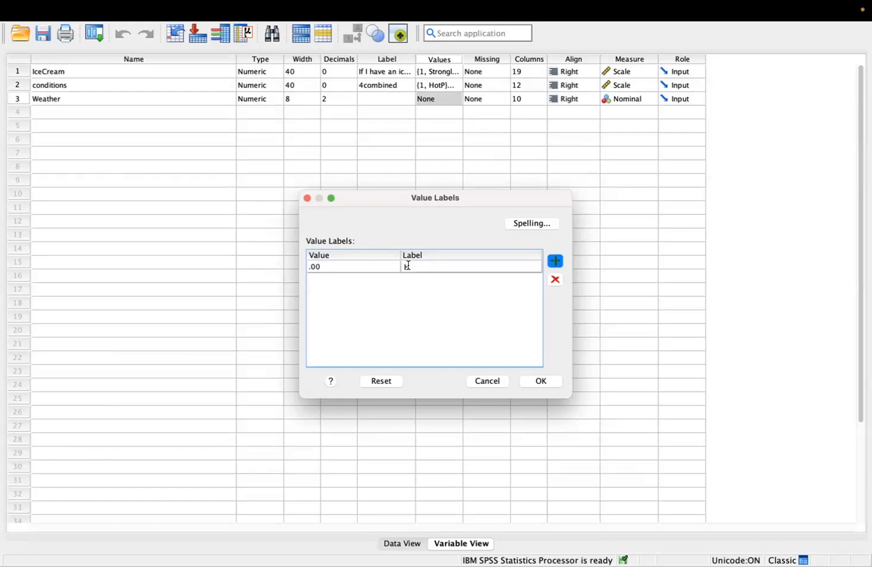
Add a second value label to Weather, assigning Cold to value 1, and accept the value labels
left_click(557, 263)
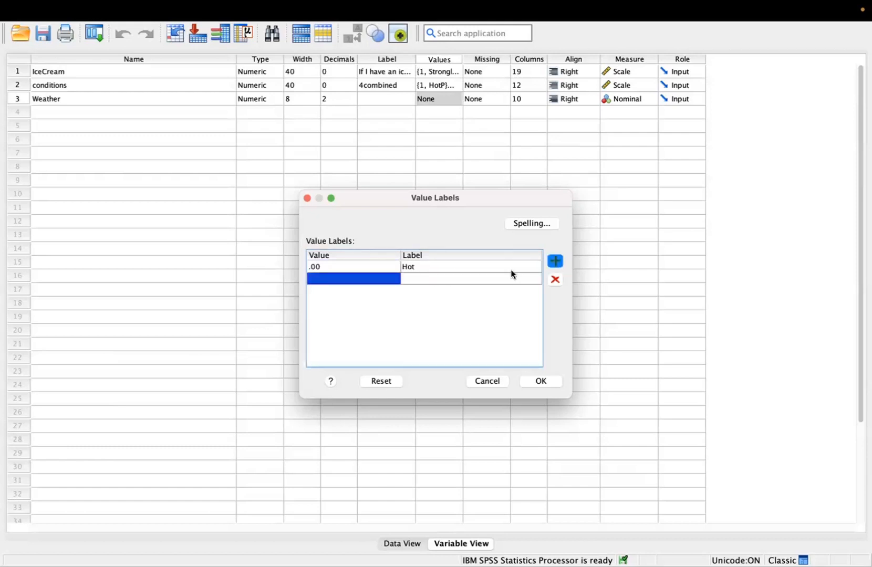
type("1")
left_click(434, 282)
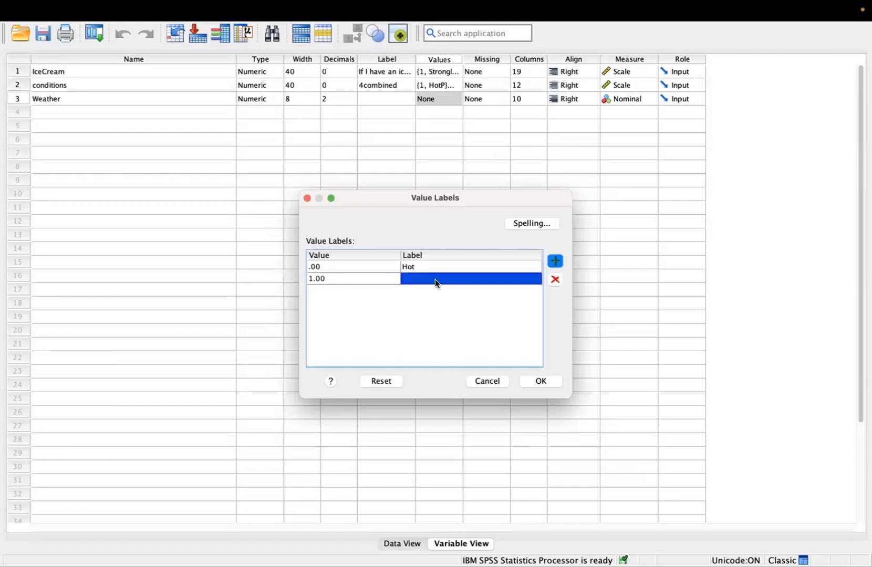
type("Cold")
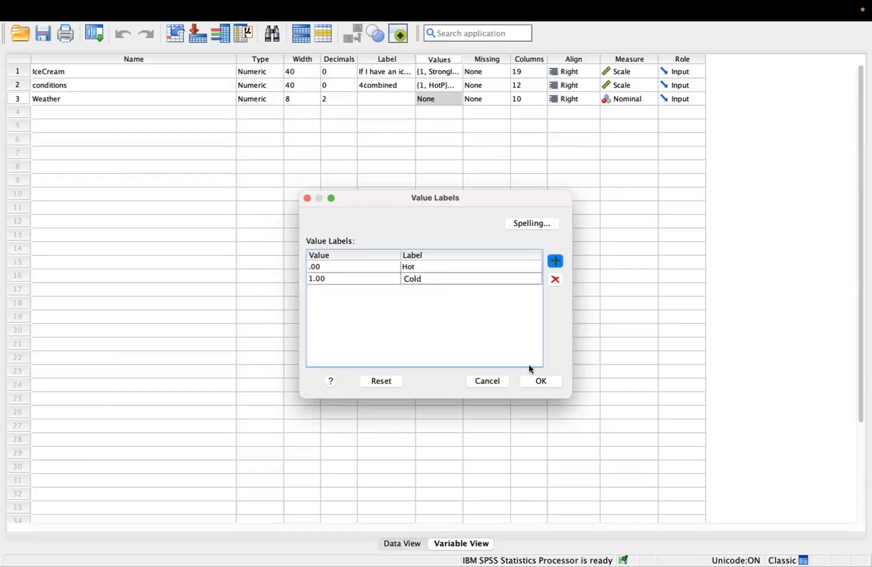
left_click(537, 381)
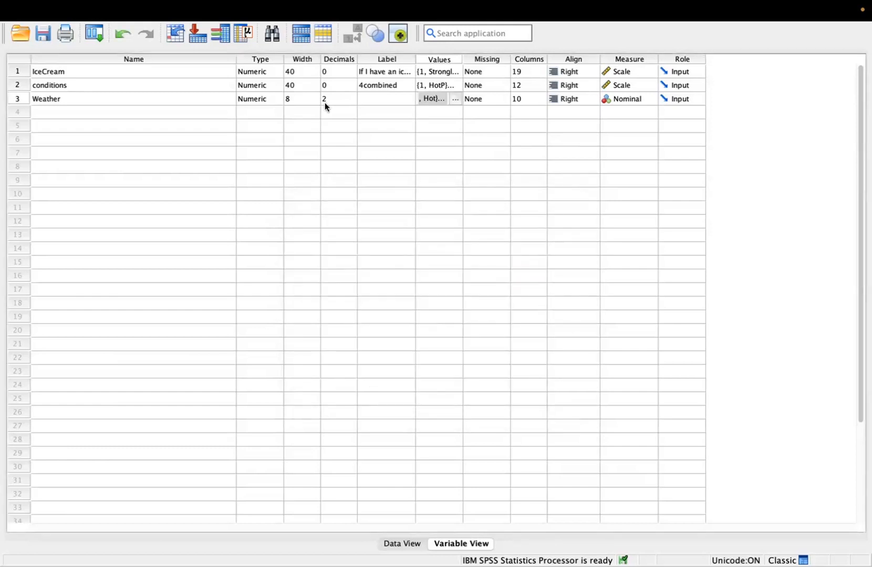
Set the Weather variable's decimals to 0, its width to 40 and its measurement level to Scale
left_click(354, 100)
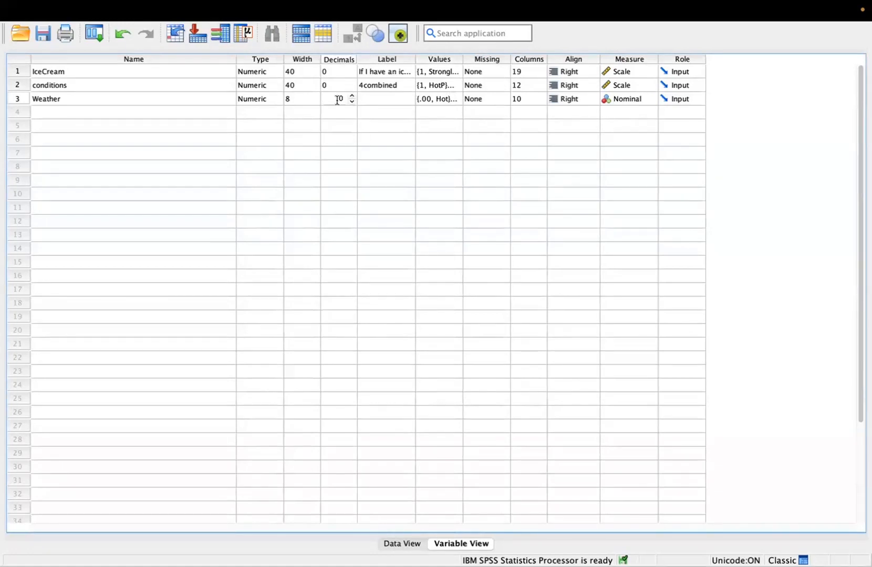
left_click(300, 98)
type("10")
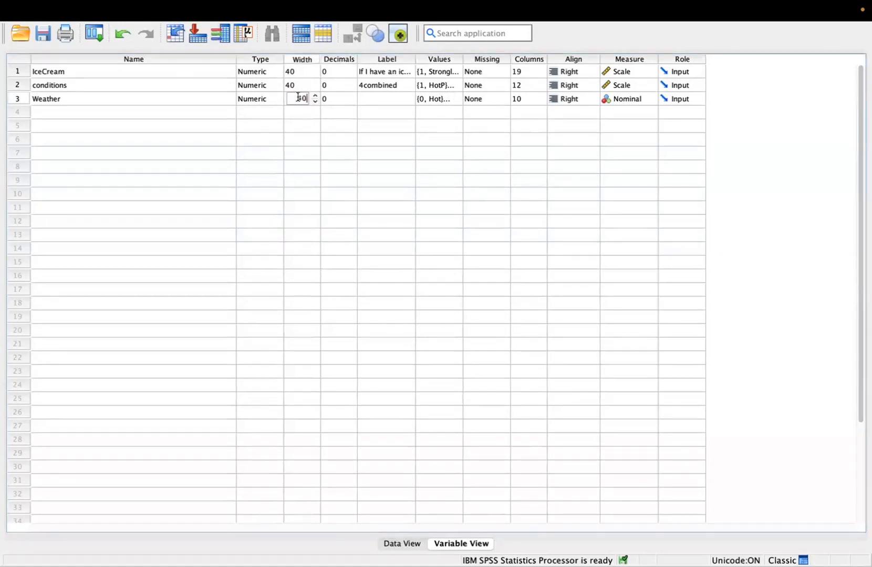
left_click(630, 97)
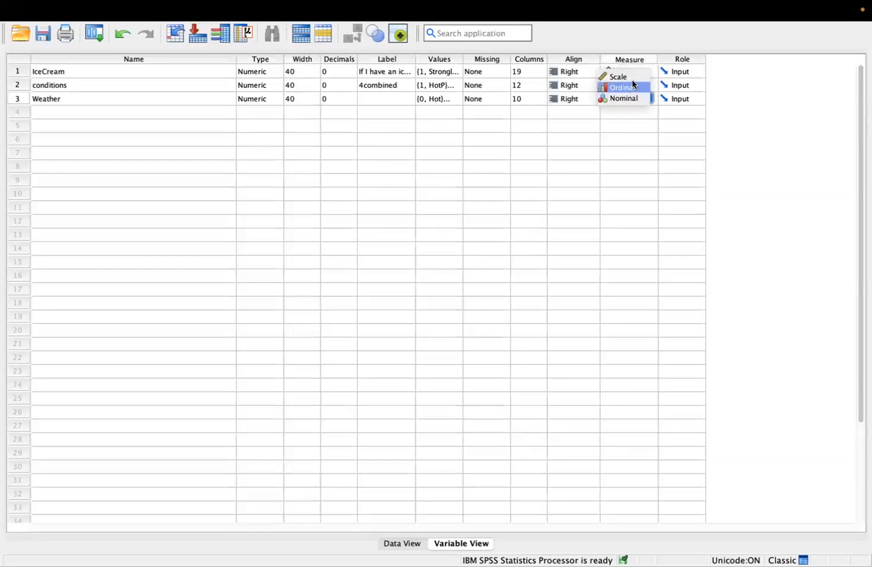
left_click(633, 77)
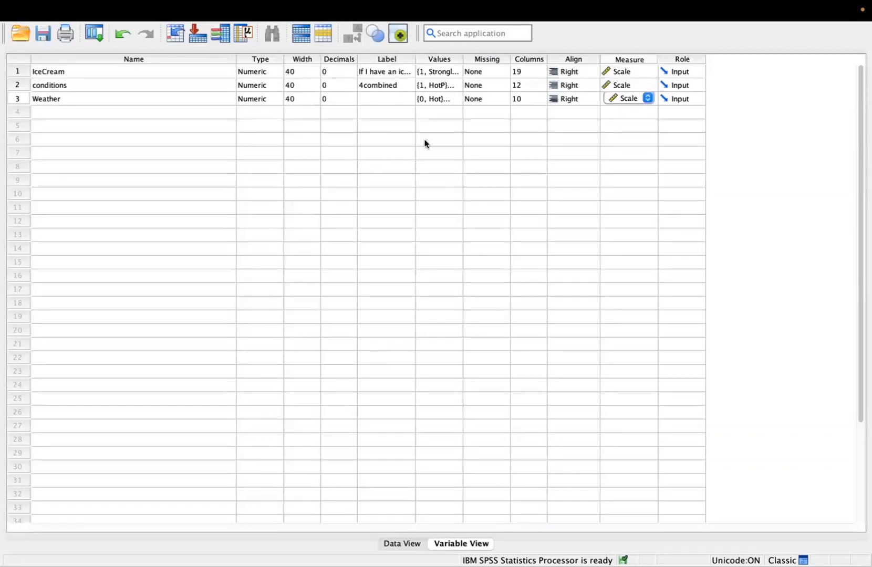
Return to the data values and start a Recode into Different Variables with conditions as input, displaying variable names in the source list
left_click(397, 544)
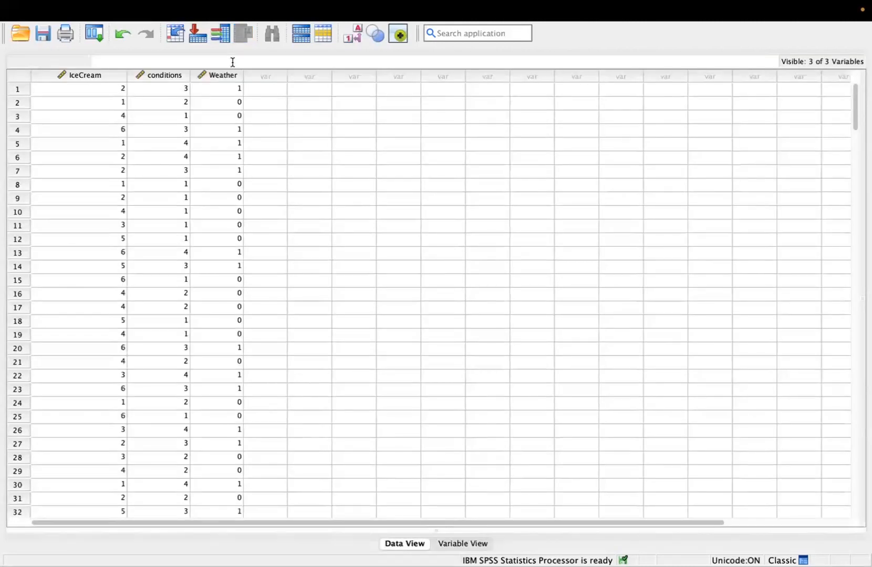
mouse_move(226, 75)
mouse_move(307, 4)
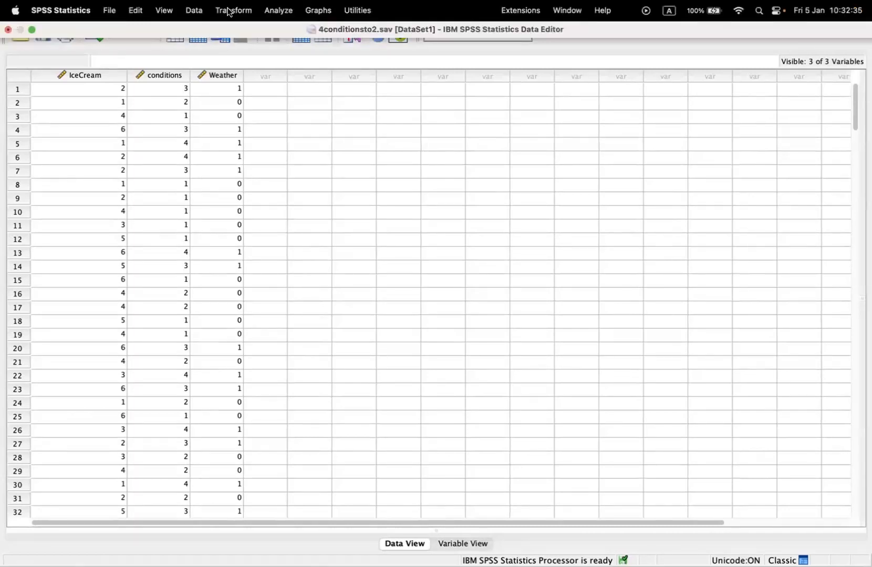
left_click(232, 11)
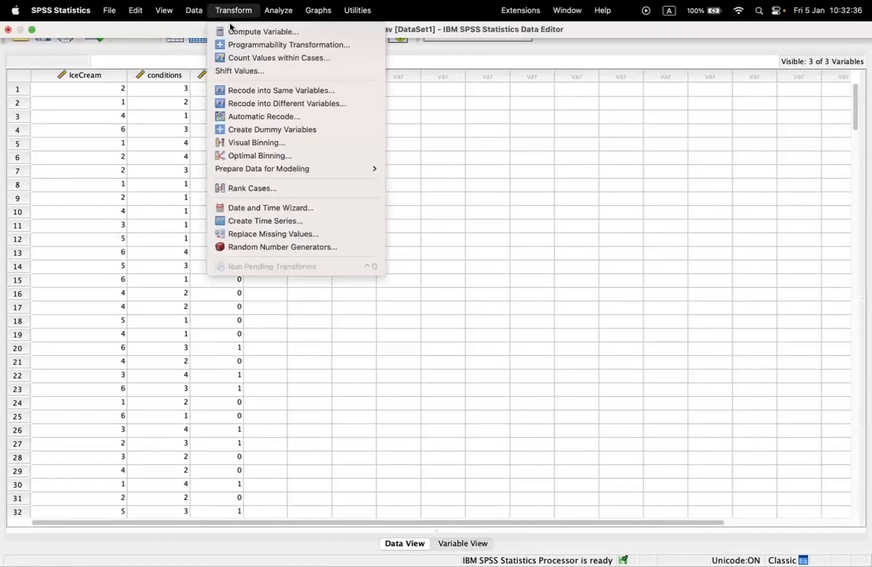
left_click(252, 104)
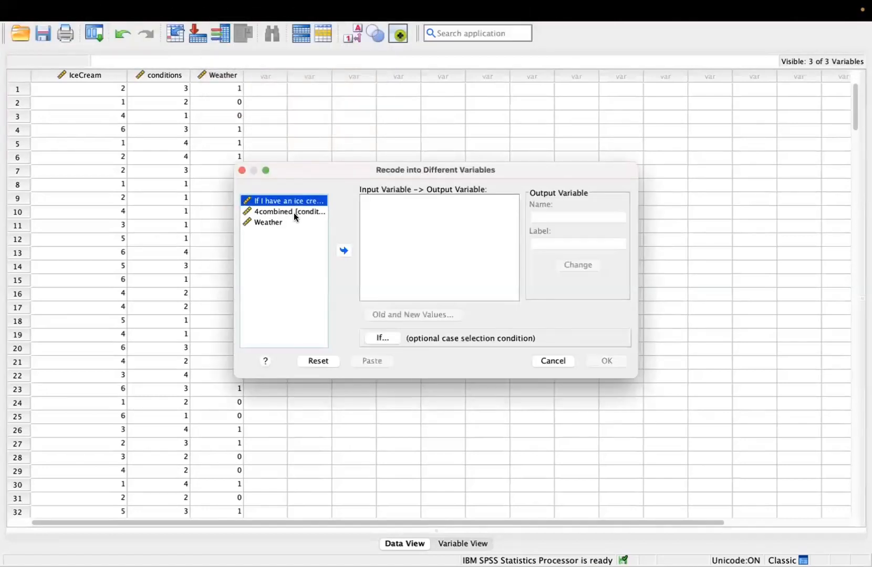
left_click(294, 212)
right_click(294, 213)
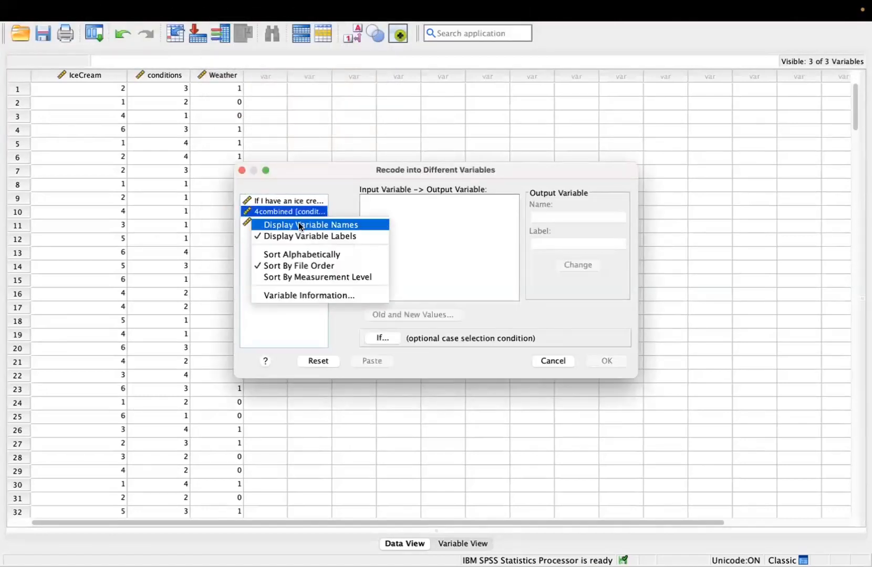
left_click(299, 225)
left_click(343, 250)
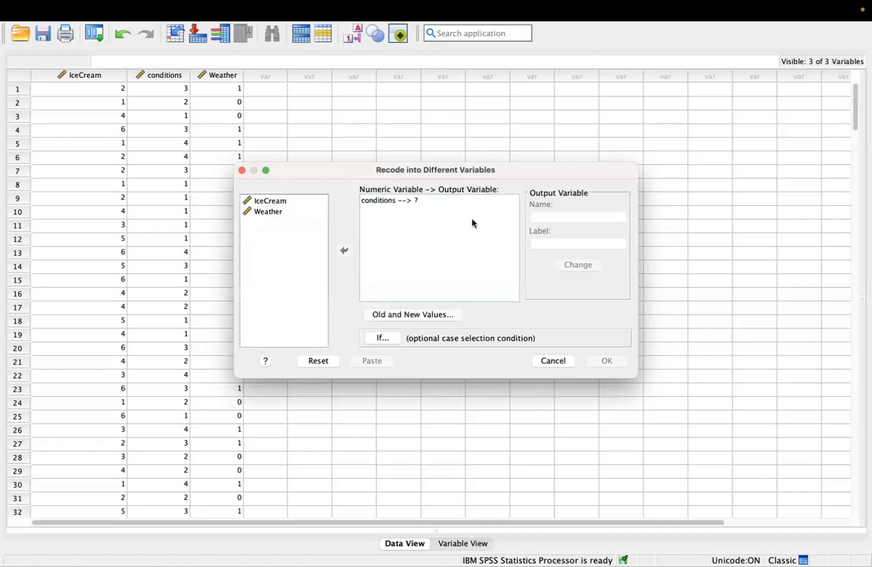
Name the output variable for conditions Picture and apply the name
left_click(466, 200)
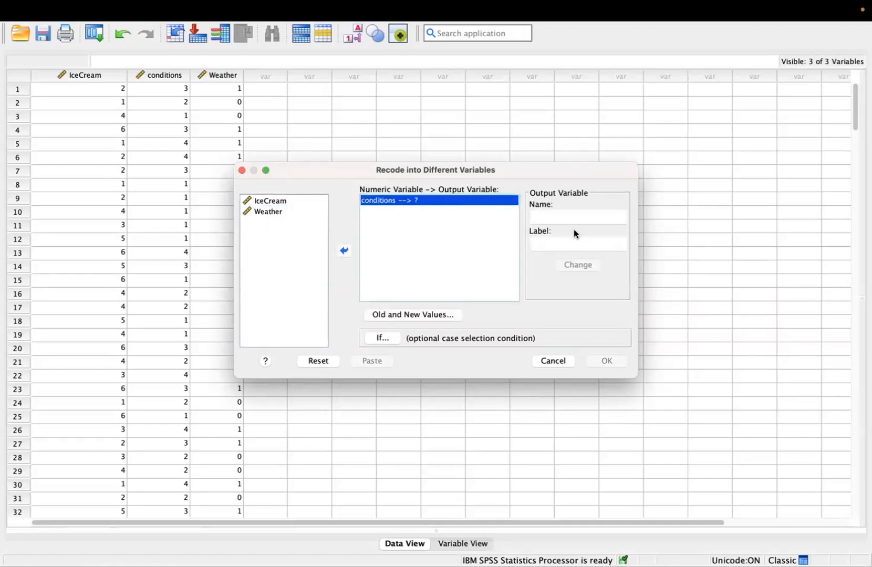
left_click(583, 213)
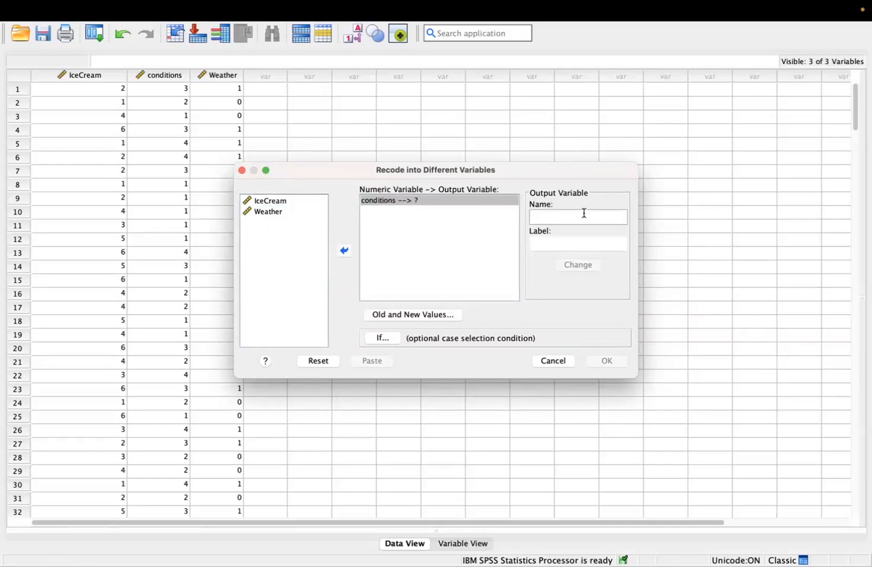
type("Picture")
left_click(574, 266)
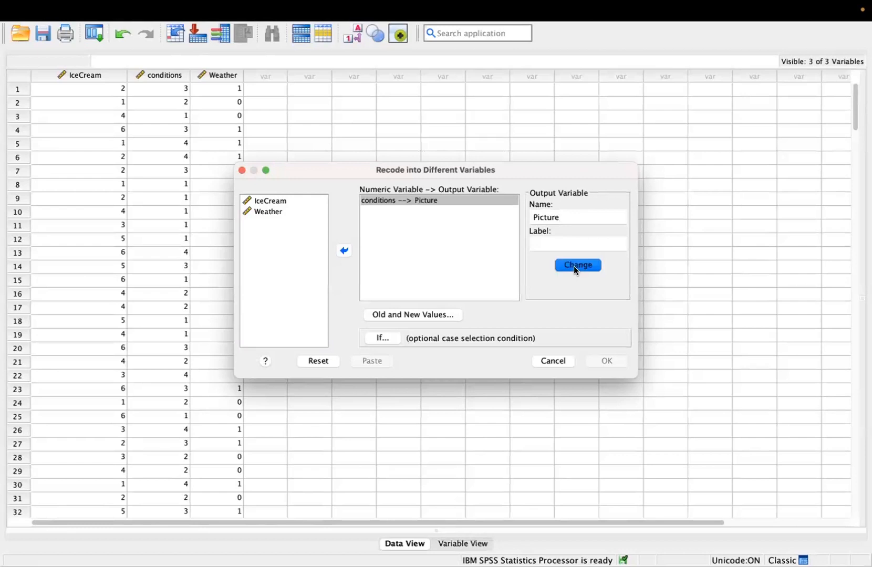
Define the recoding of old values 1 and 3 into new value 1 for Picture
left_click(433, 316)
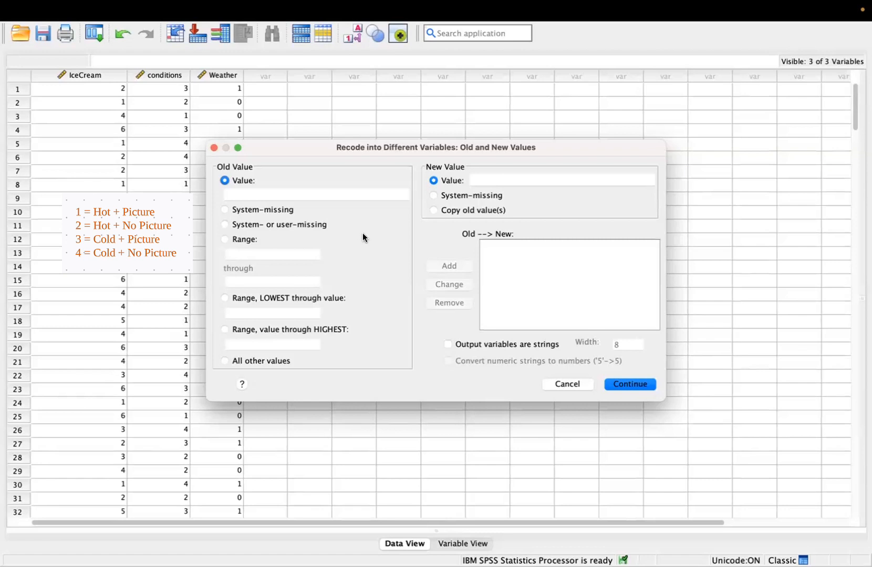
left_click(524, 182)
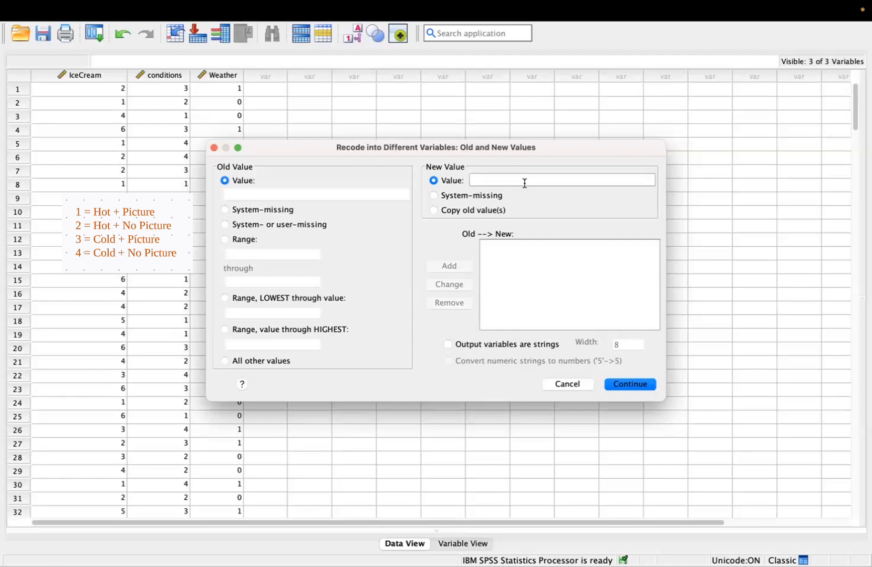
type("1")
left_click(323, 195)
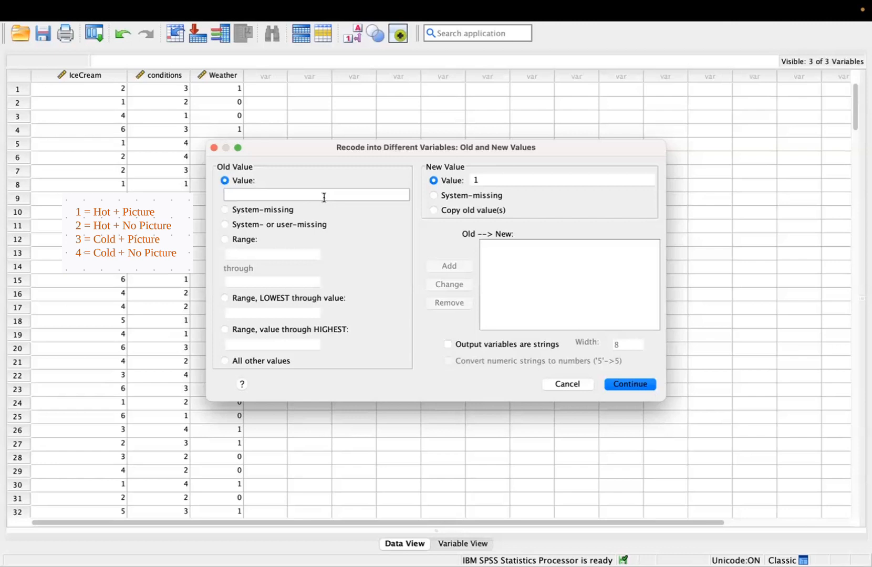
type("1")
left_click(440, 267)
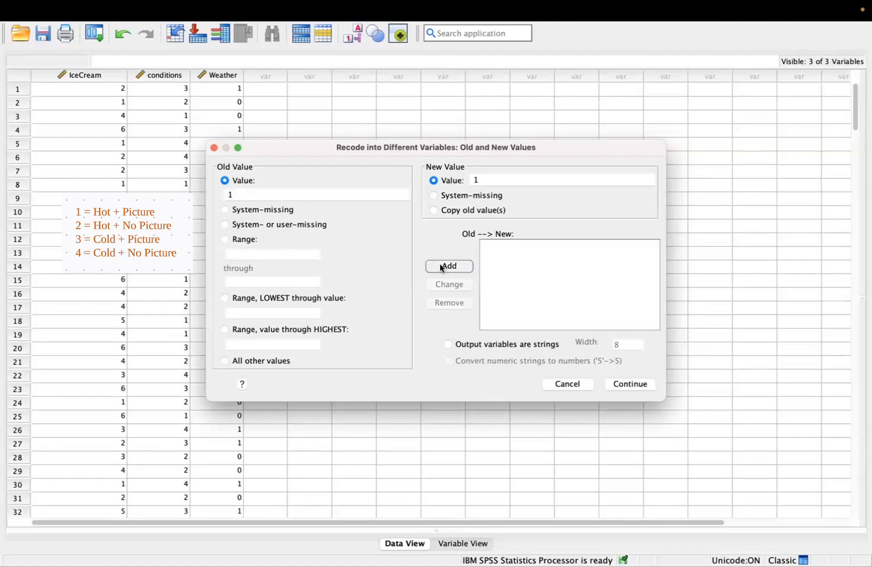
left_click(322, 195)
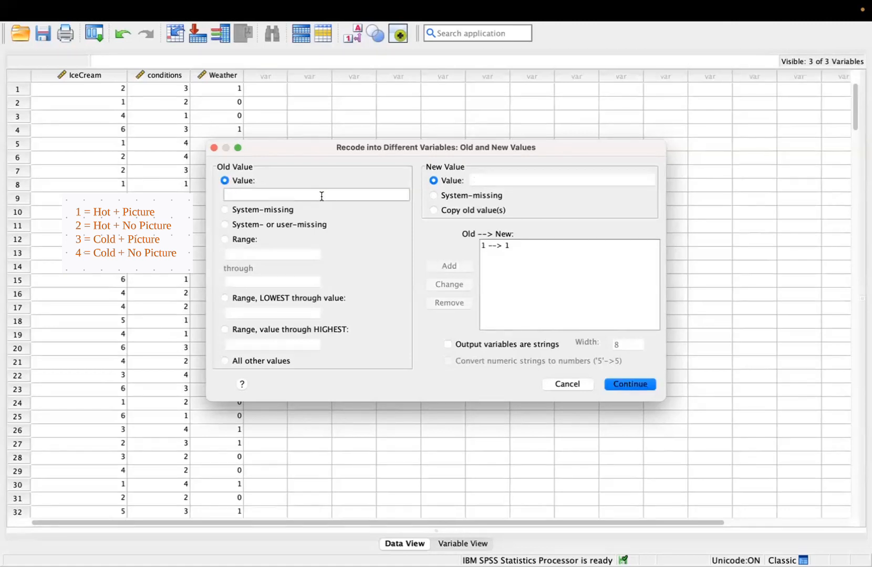
type("3")
left_click(517, 181)
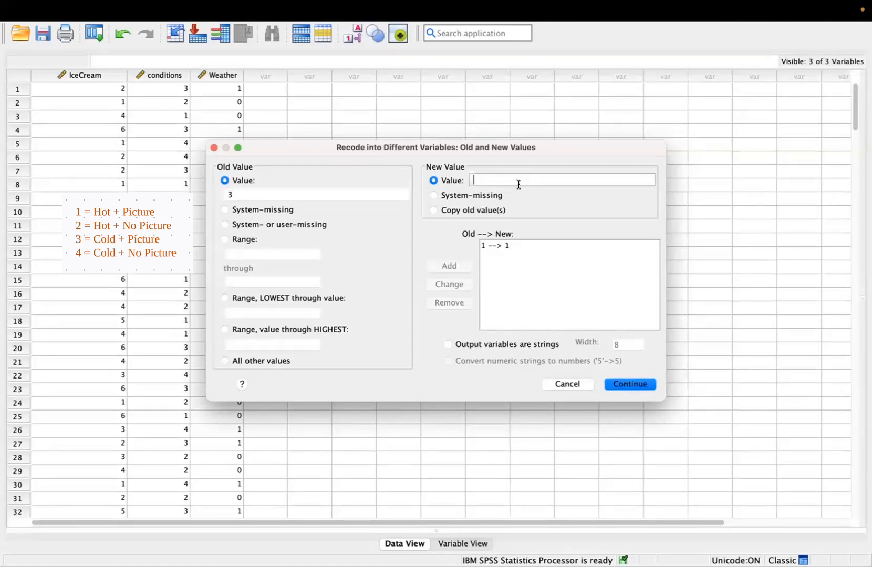
type("1")
left_click(450, 266)
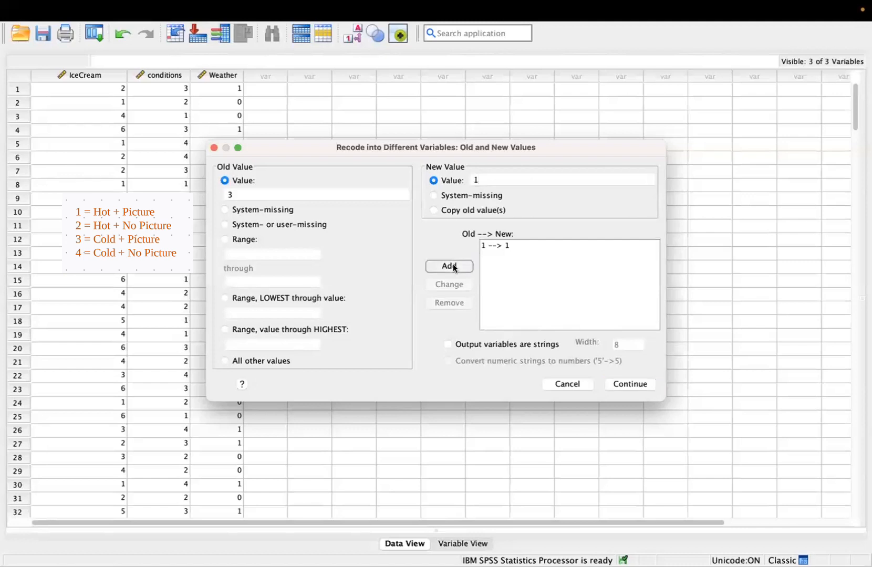
Recode old values 2 and 4 into new value 0 for Picture and accept the mappings
left_click(282, 195)
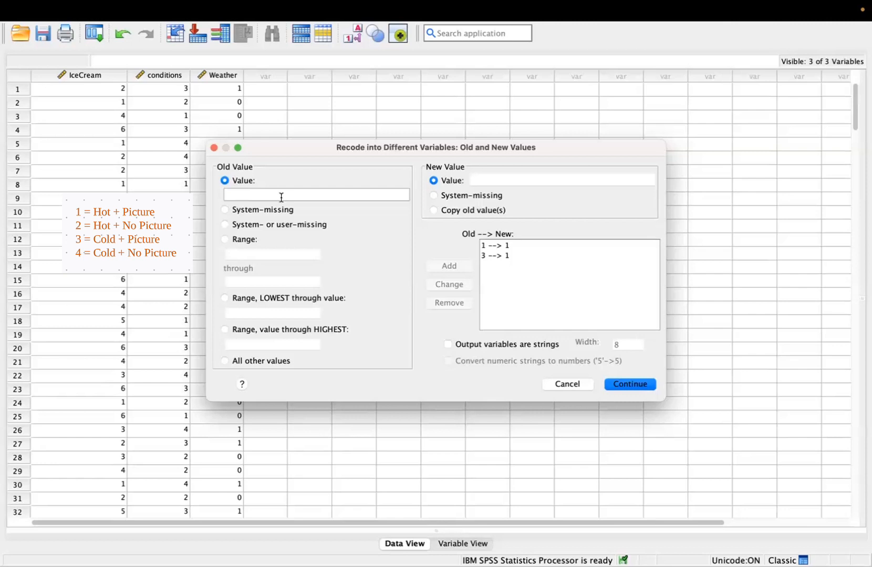
type("2")
left_click(483, 179)
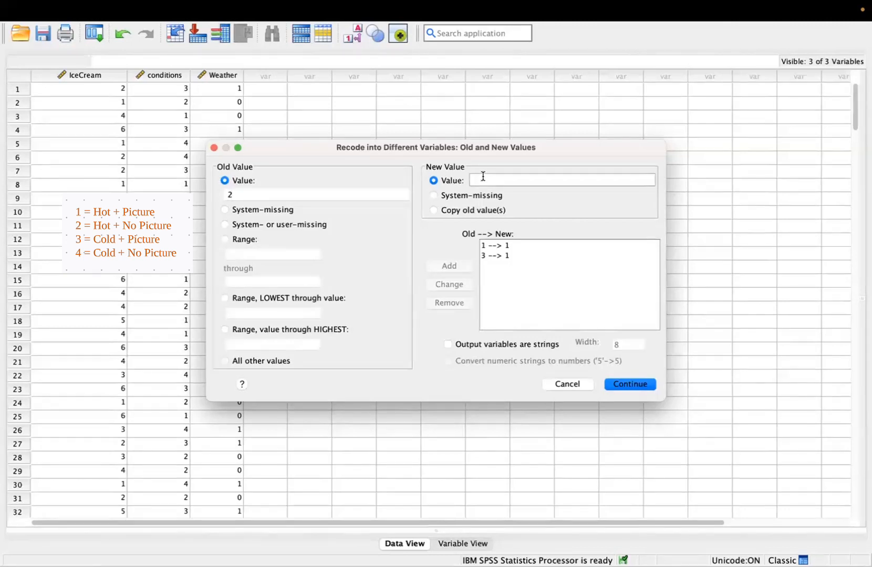
type("0")
left_click(449, 267)
left_click(302, 195)
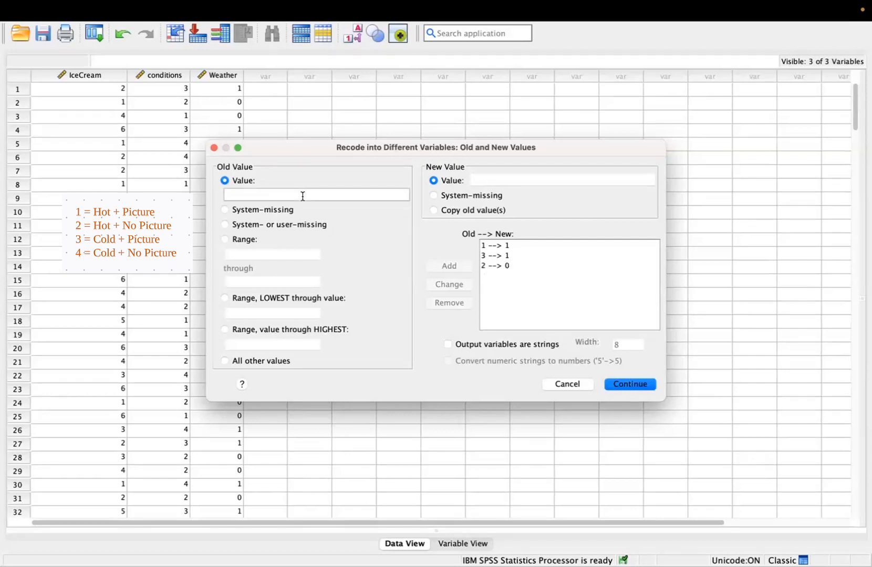
type("4")
left_click(482, 181)
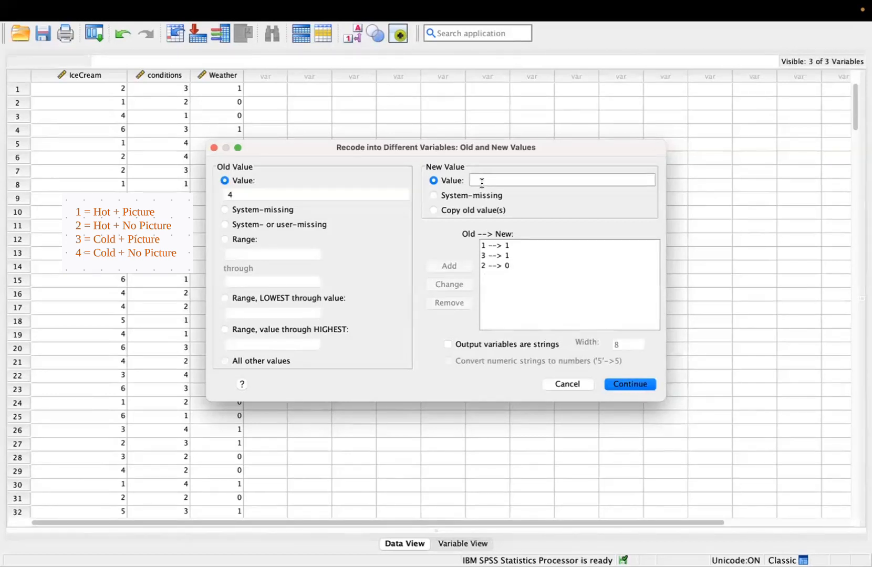
type("0")
left_click(449, 265)
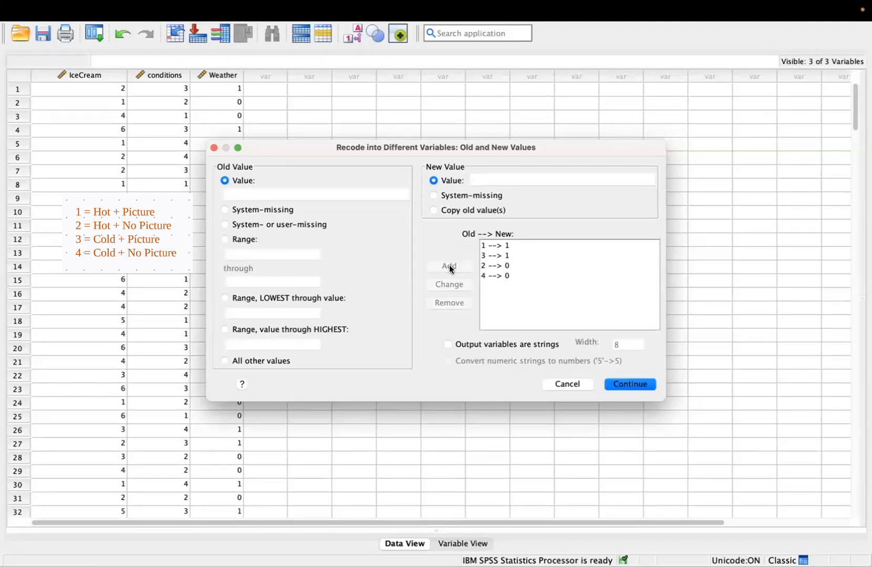
left_click(636, 381)
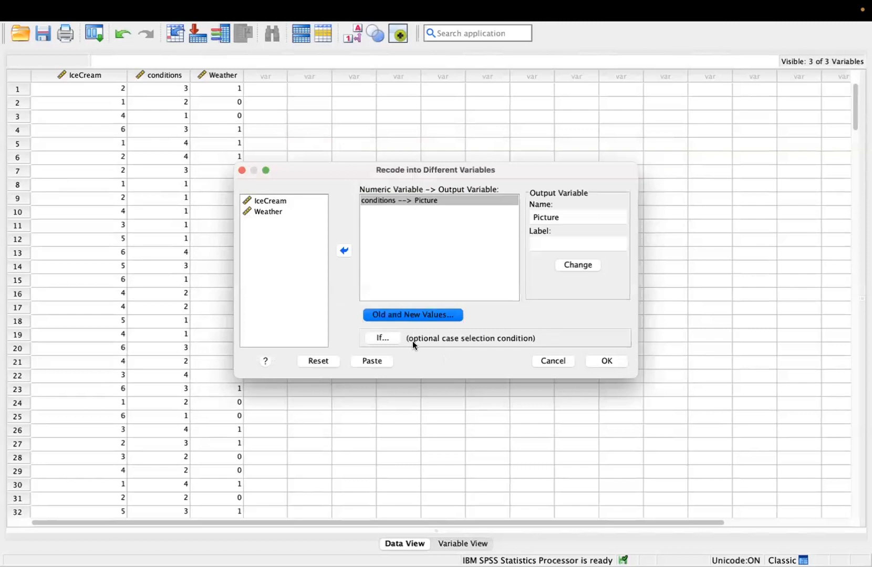
Paste the Picture recode as syntax, run only its RECODE and EXECUTE commands, and minimize the syntax window over the variable definitions
left_click(370, 360)
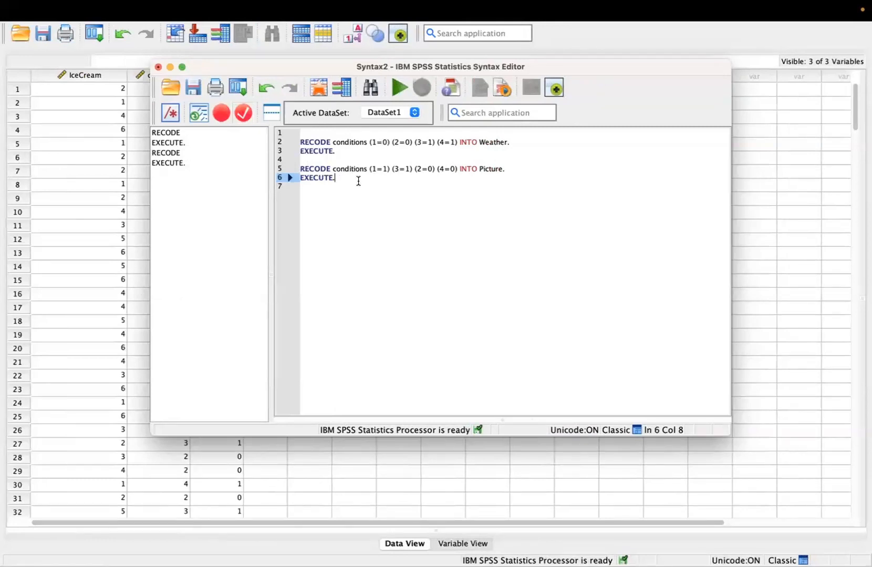
left_click_drag(358, 181, 290, 167)
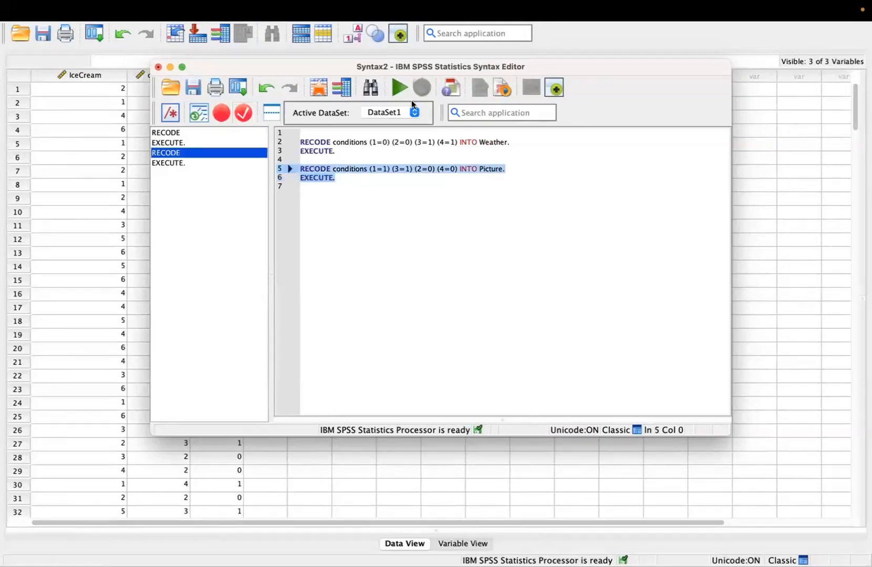
left_click(399, 88)
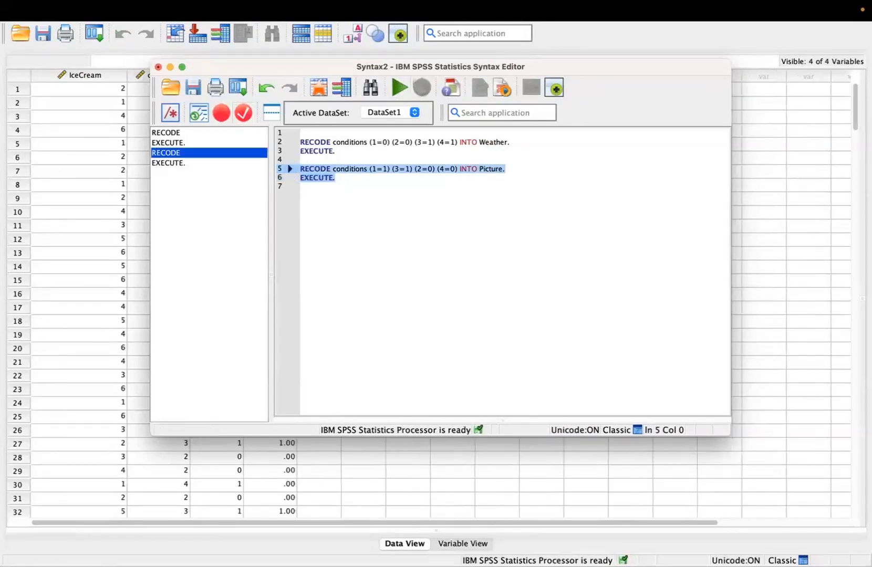
left_click(461, 544)
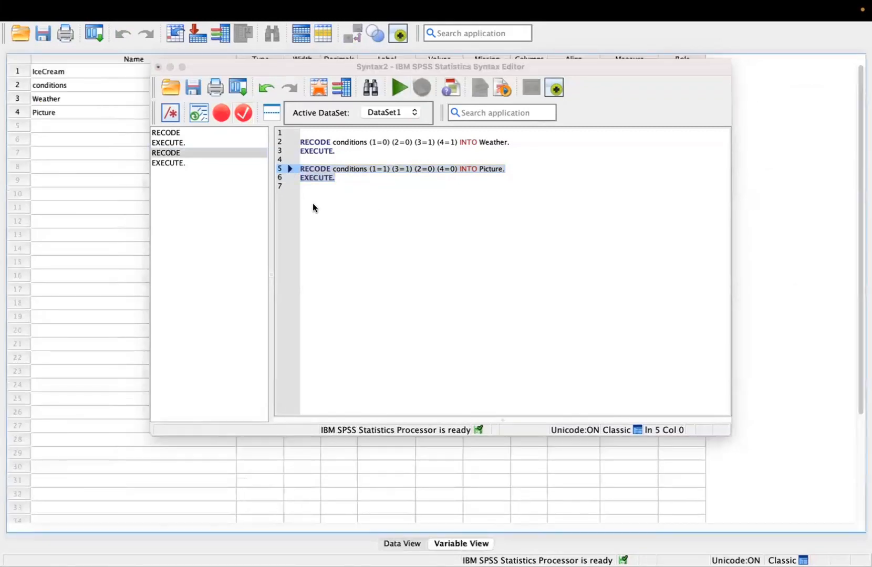
left_click(169, 66)
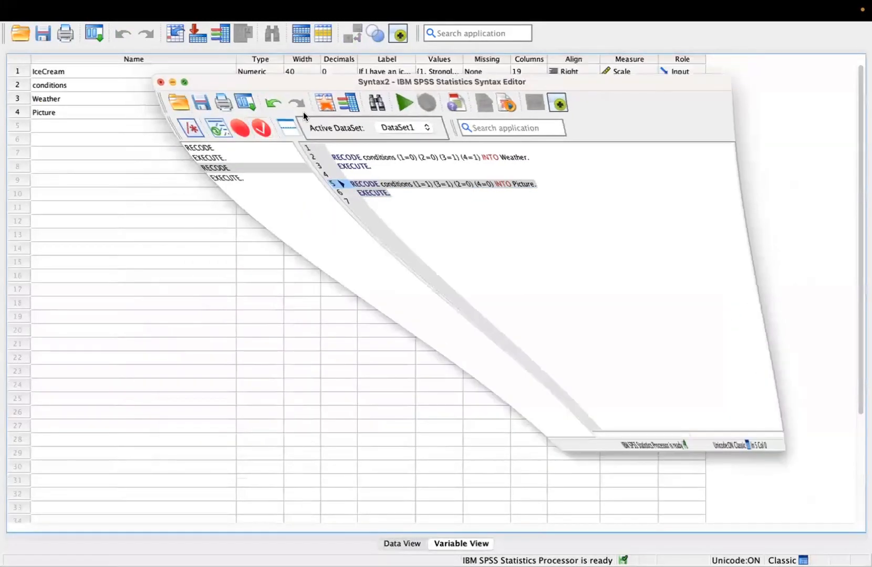
Set the Picture variable's width to 40 and its decimals to 0
left_click(297, 113)
left_click(296, 114)
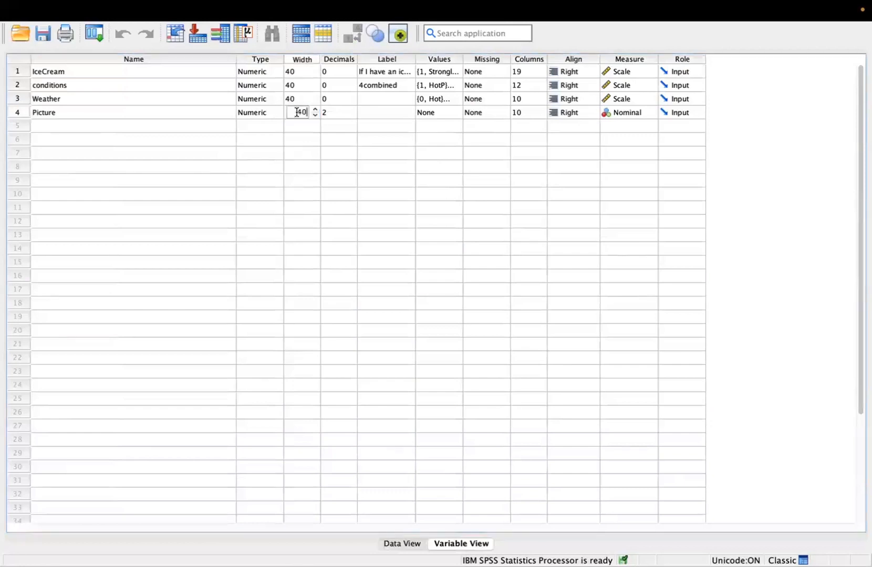
type("40")
left_click(354, 114)
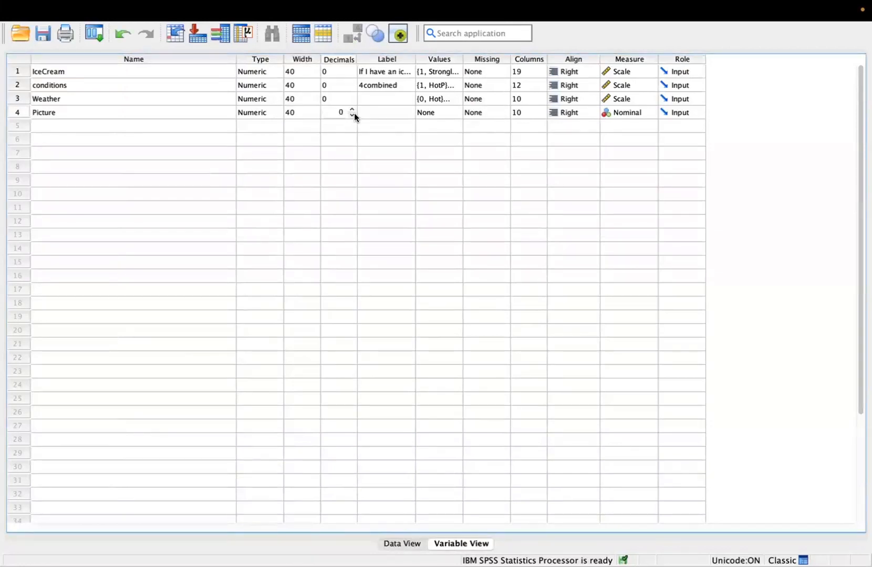
Add a value label for the Picture variable that defines 0 as No Picture
left_click(455, 112)
left_click(455, 112)
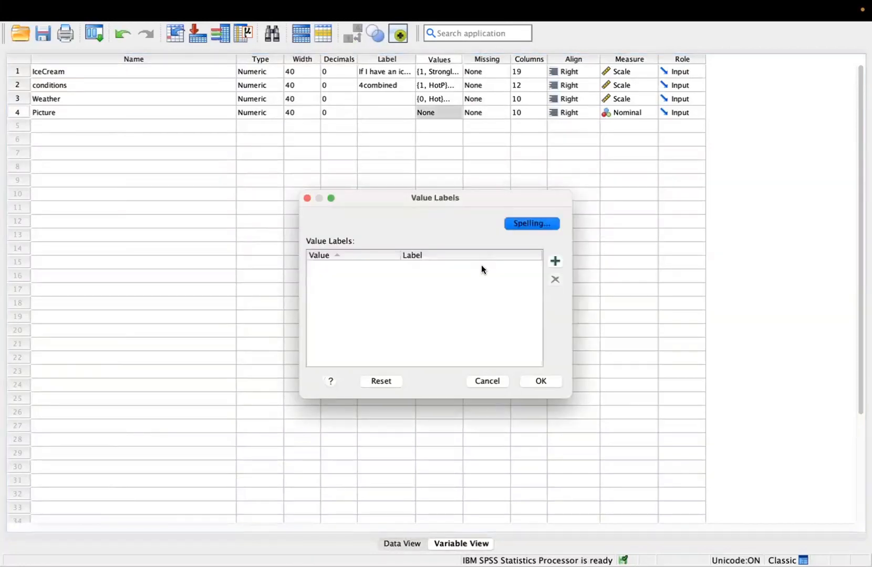
left_click(557, 264)
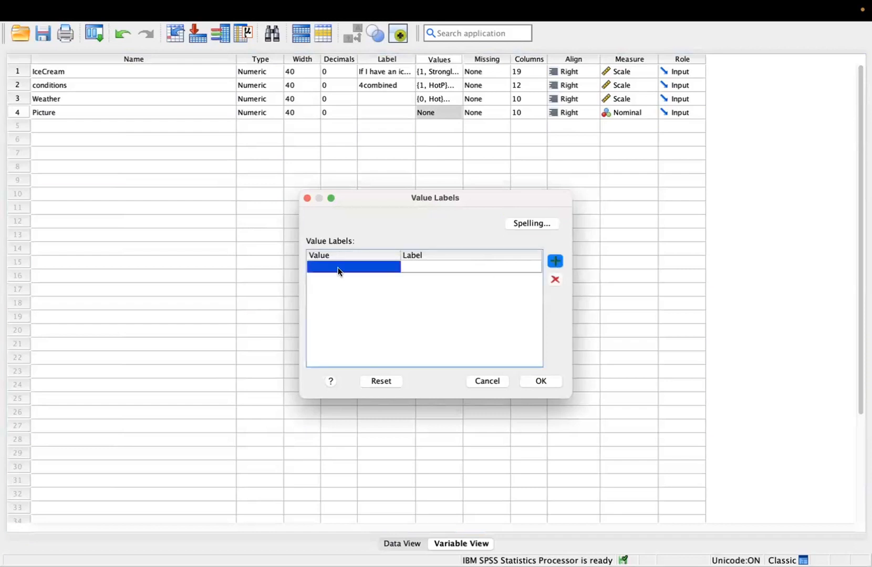
type("0")
left_click(436, 267)
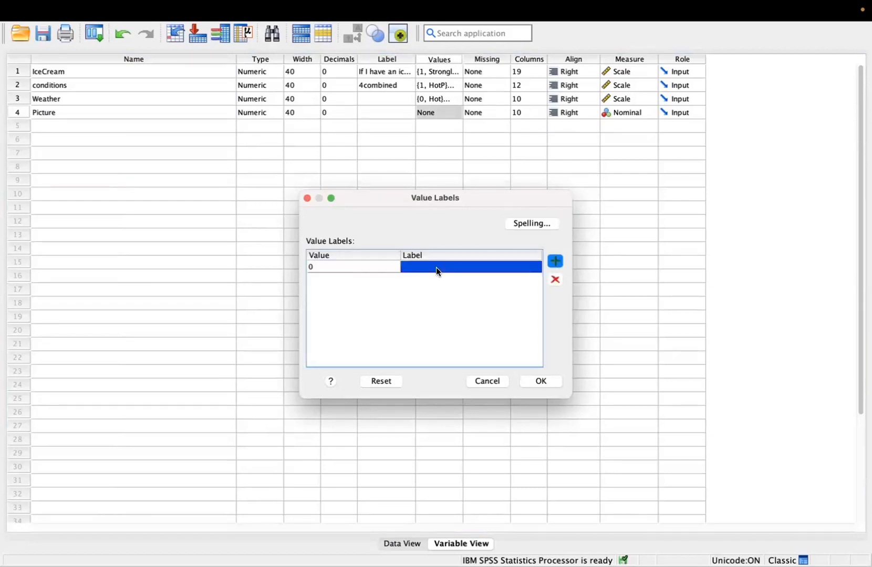
type("No Pict")
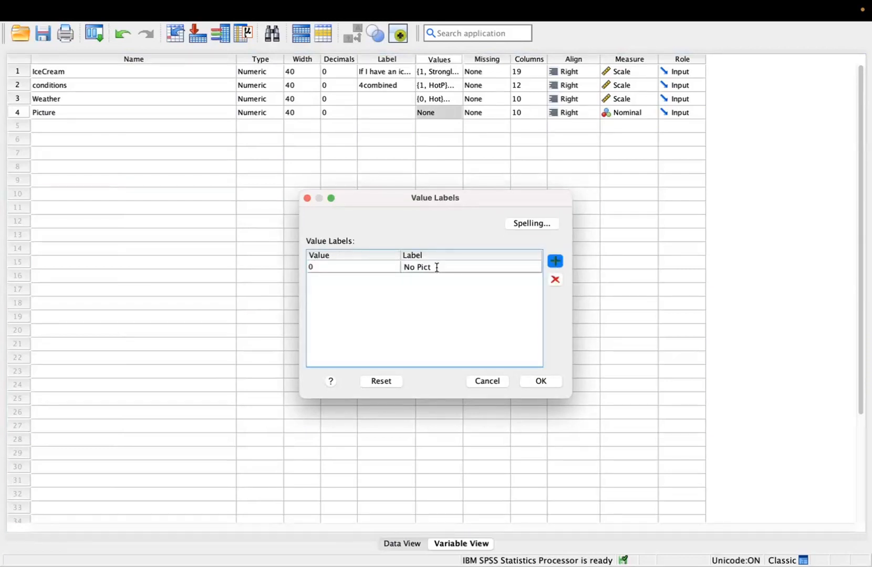
type("ure")
key("Return")
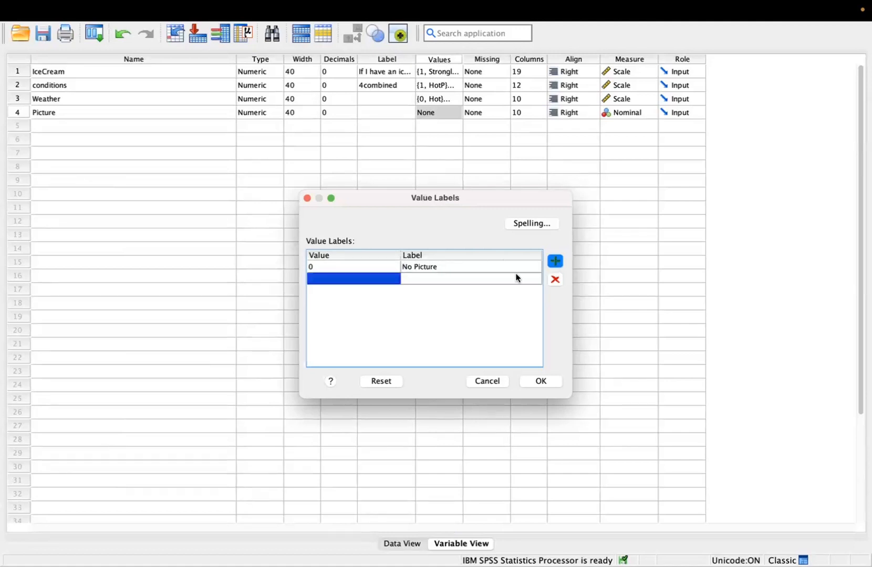
Label value 1 of the Picture variable as Picture and accept the value labels
type("1")
left_click(482, 281)
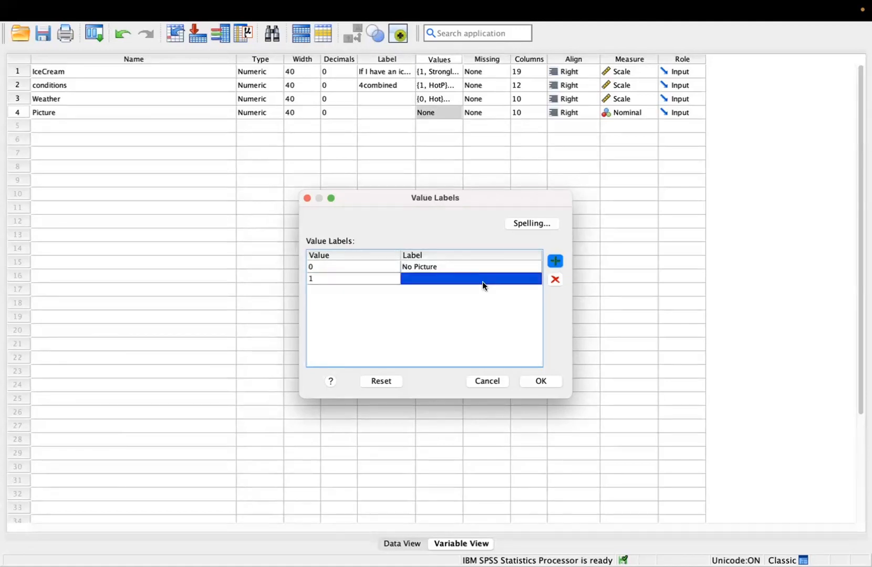
type("Picture")
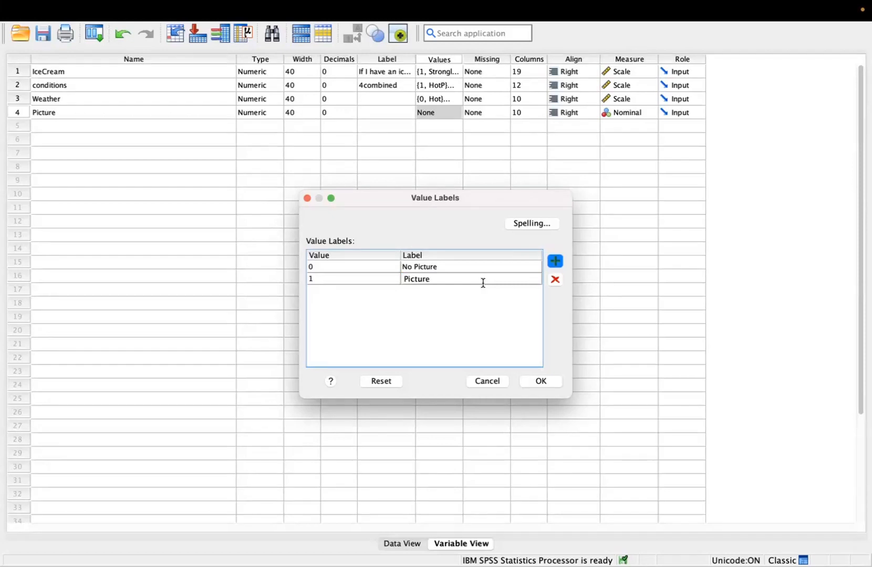
left_click(540, 378)
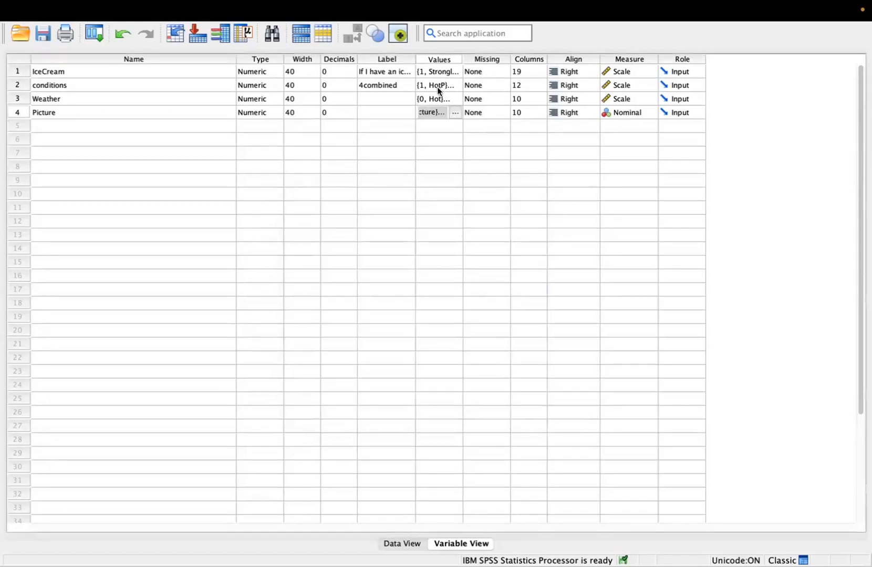
Show the data rows and compare the Weather and Picture codes with the original conditions values
left_click(406, 544)
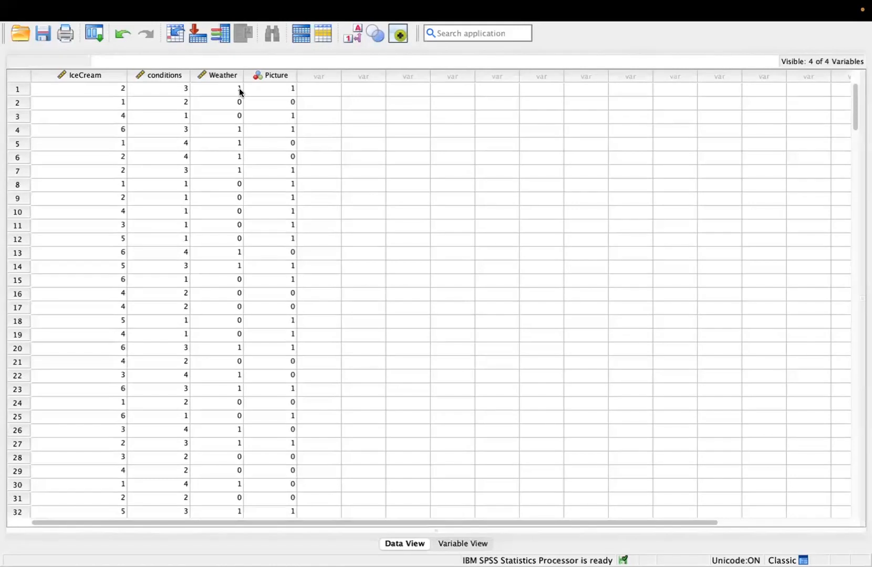
mouse_move(556, 21)
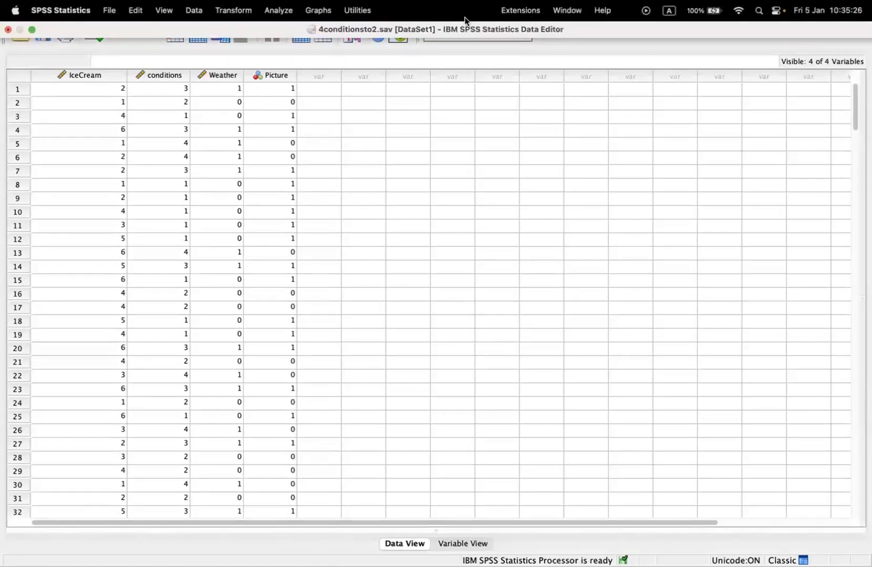